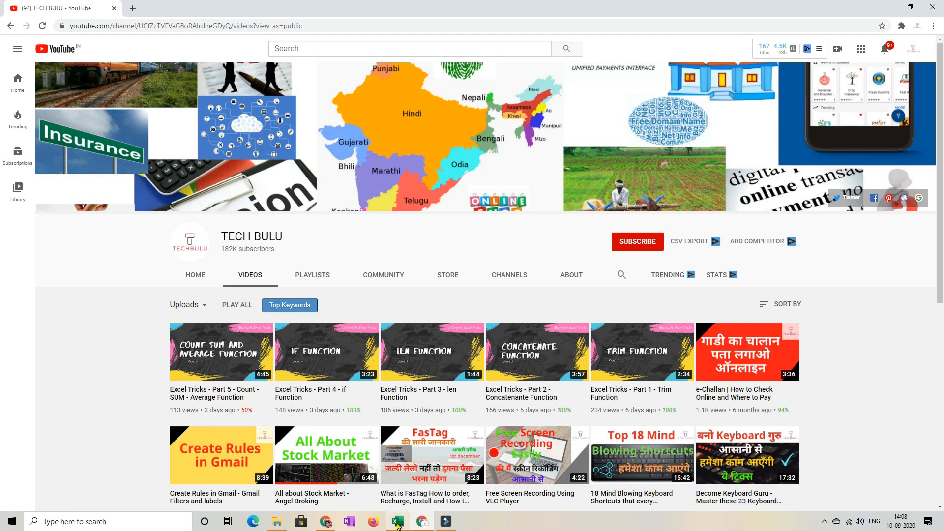
- Switch to the Book1 workbook in Excel and select cells C3:C10 on the Transpose sheet
{"action": "left_click", "coordinate": [397, 521]}
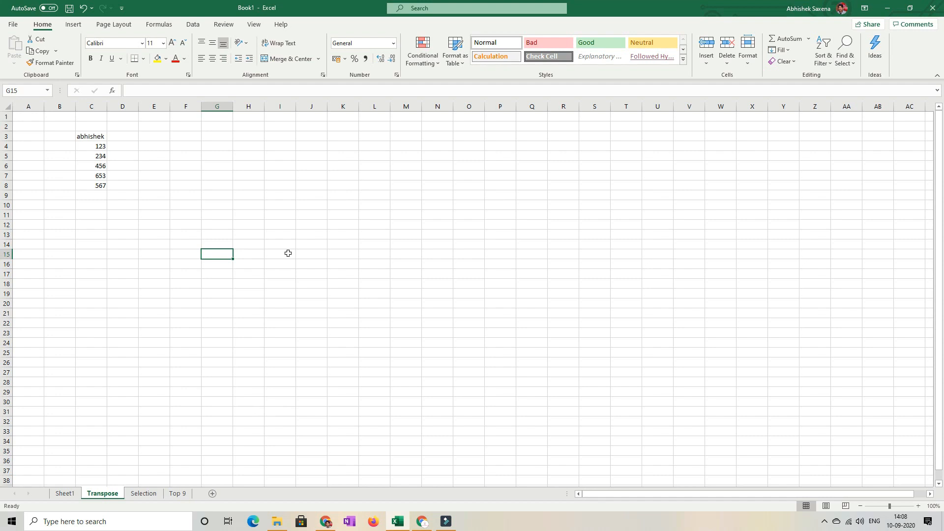
{"action": "left_click", "coordinate": [95, 134]}
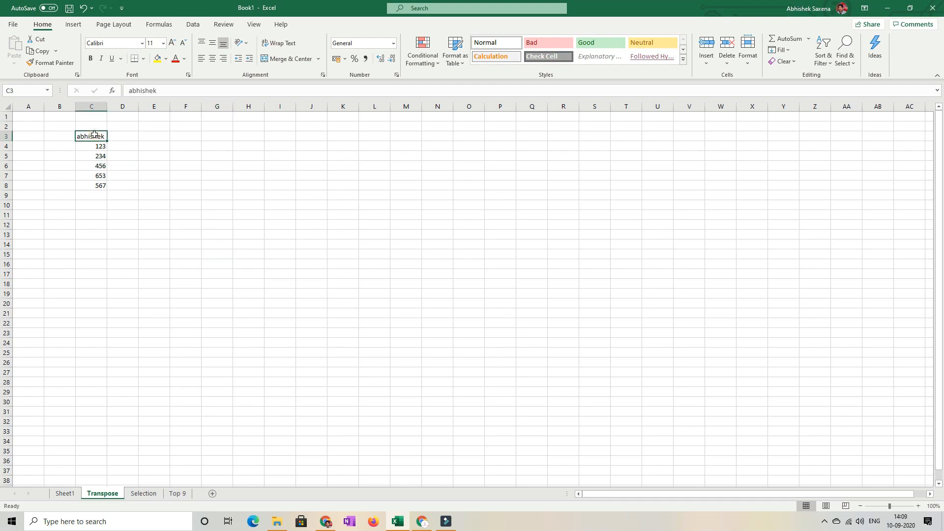
{"action": "left_click_drag", "start_coordinate": [94, 134], "coordinate": [100, 204]}
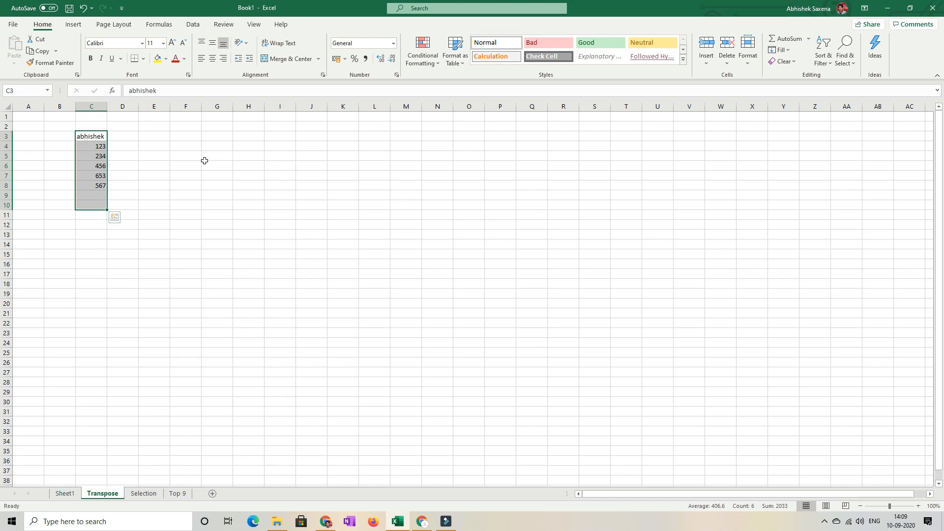
{"action": "left_click_drag", "start_coordinate": [127, 135], "coordinate": [400, 139]}
{"action": "left_click_drag", "start_coordinate": [196, 177], "coordinate": [416, 178]}
{"action": "left_click_drag", "start_coordinate": [183, 197], "coordinate": [187, 291]}
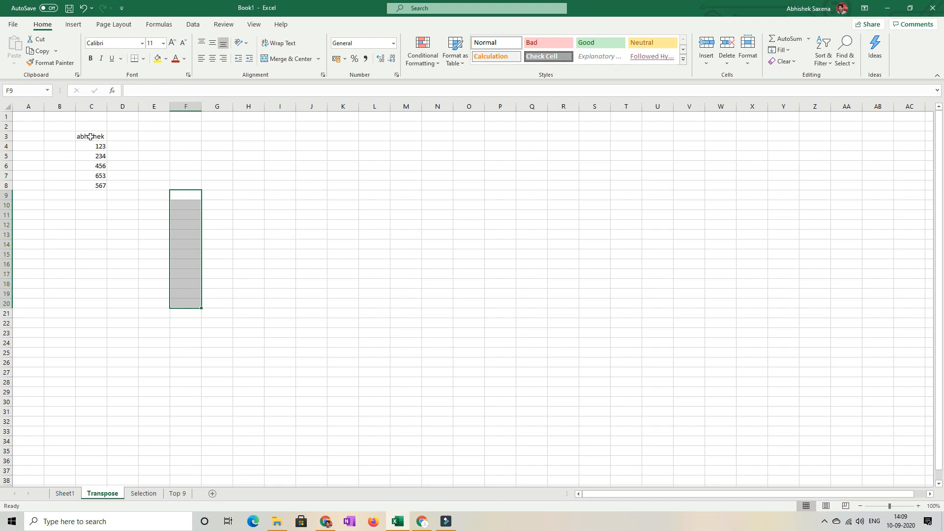
- Copy the vertical data range C3:C8 on the Transpose sheet
{"action": "left_click_drag", "start_coordinate": [90, 136], "coordinate": [93, 188]}
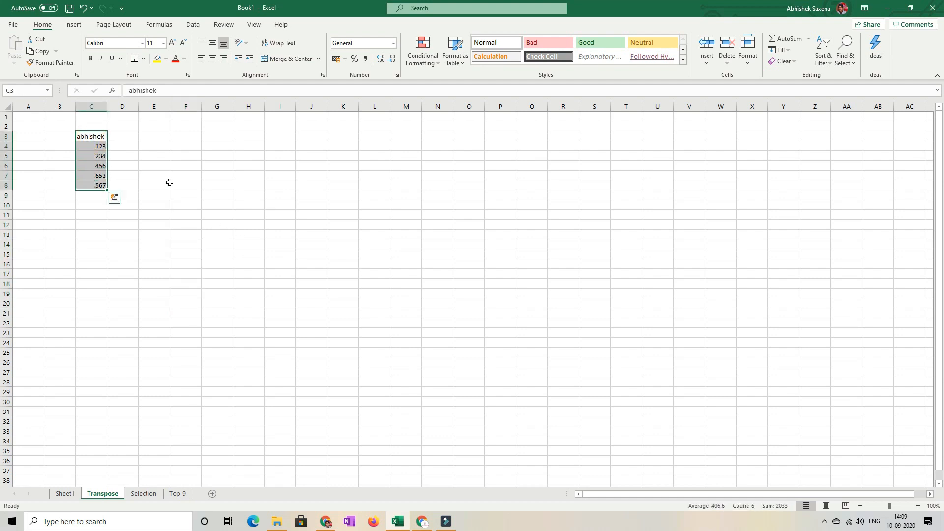
{"action": "left_click_drag", "start_coordinate": [85, 135], "coordinate": [94, 186]}
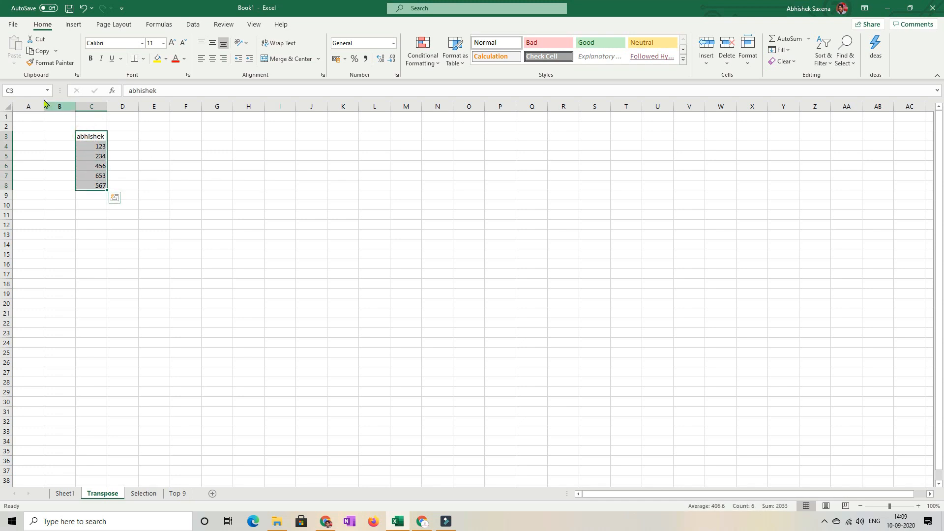
{"action": "left_click", "coordinate": [42, 52]}
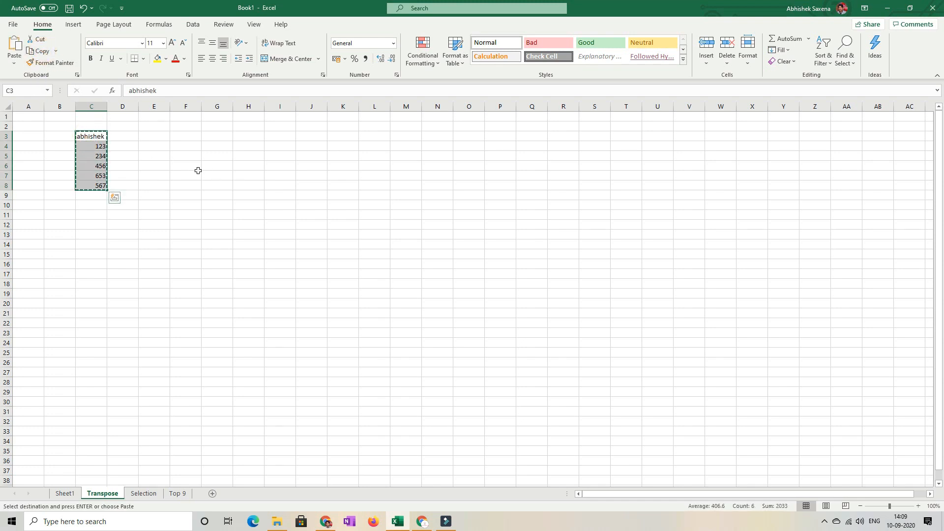
- Use Paste Special with Transpose to paste the copied column as a row starting at cell H9
{"action": "left_click", "coordinate": [266, 149]}
{"action": "left_click", "coordinate": [253, 205]}
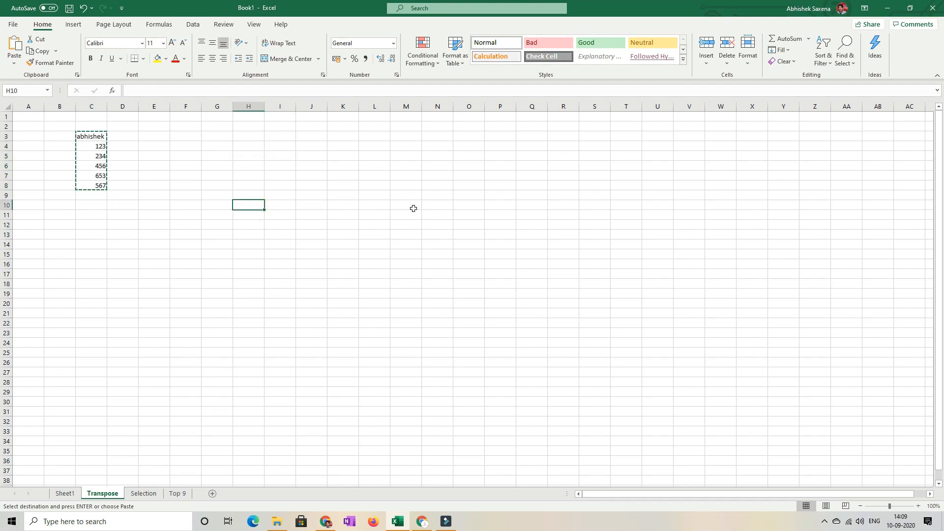
{"action": "left_click", "coordinate": [239, 153]}
{"action": "left_click", "coordinate": [287, 192]}
{"action": "left_click", "coordinate": [227, 196]}
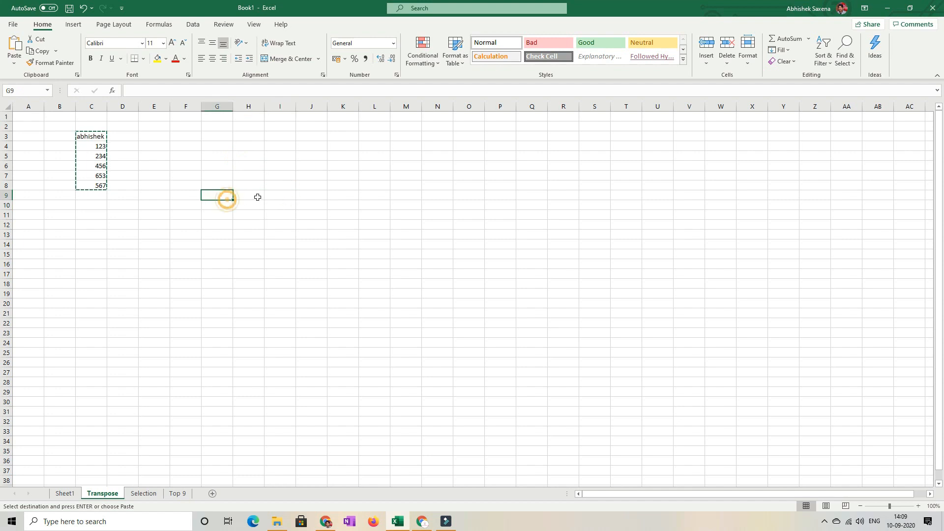
{"action": "left_click", "coordinate": [237, 194]}
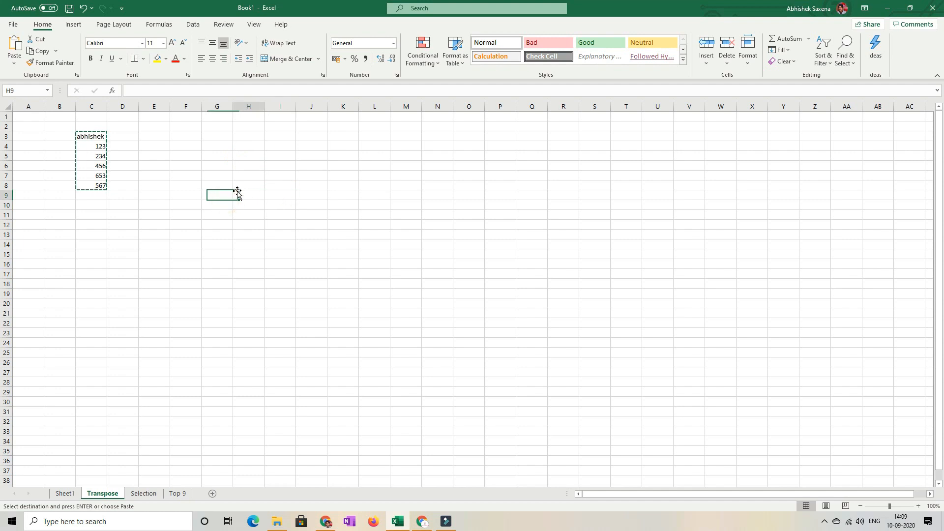
{"action": "left_click", "coordinate": [14, 62]}
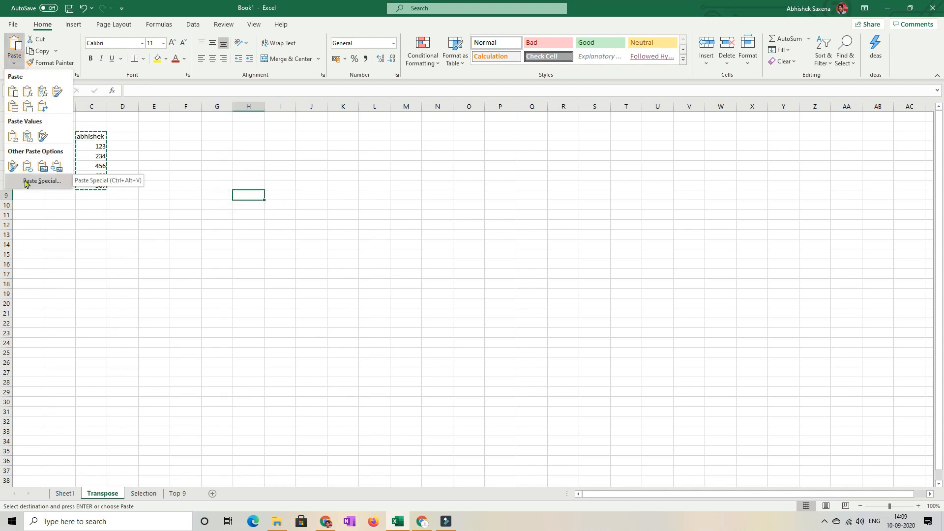
{"action": "left_click", "coordinate": [42, 181]}
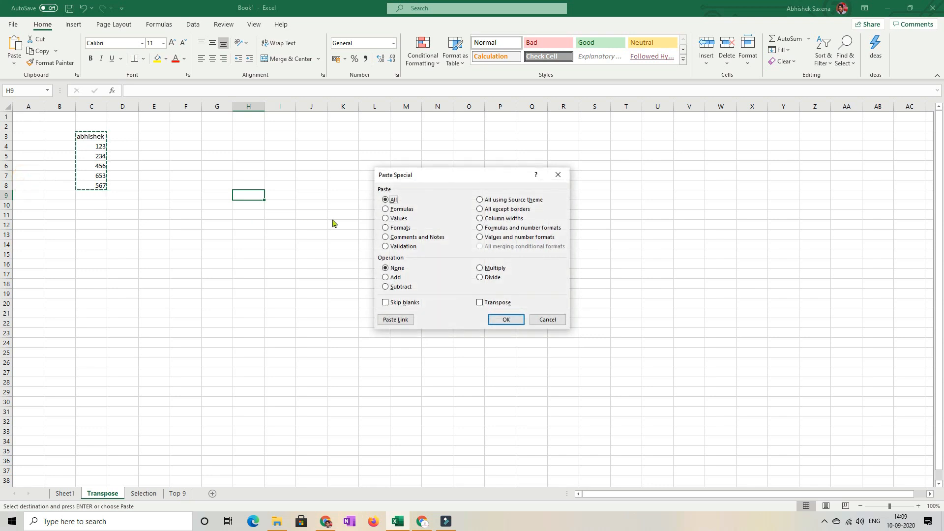
{"action": "left_click", "coordinate": [480, 303]}
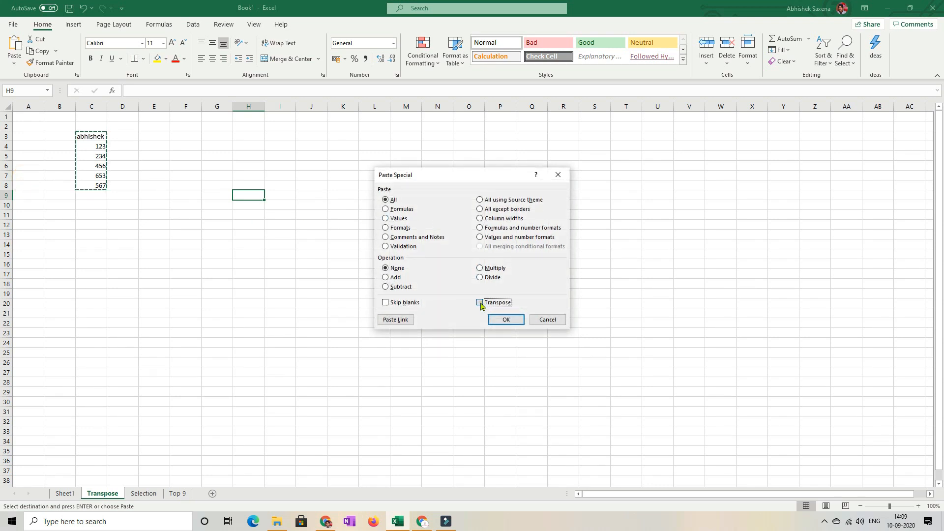
{"action": "left_click", "coordinate": [506, 319]}
- Copy the row H9:M9 and paste it transposed as a column starting at cell F13
{"action": "left_click_drag", "start_coordinate": [248, 197], "coordinate": [404, 200]}
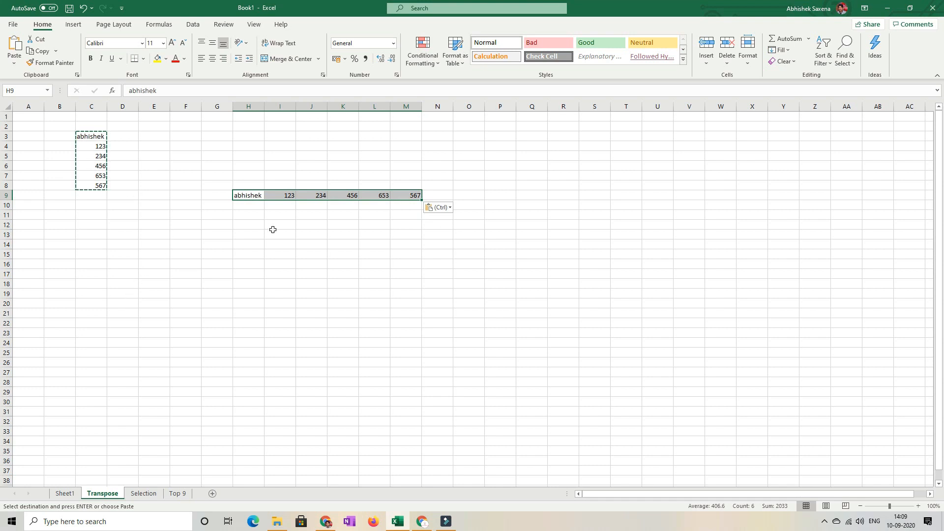
{"action": "left_click", "coordinate": [39, 52]}
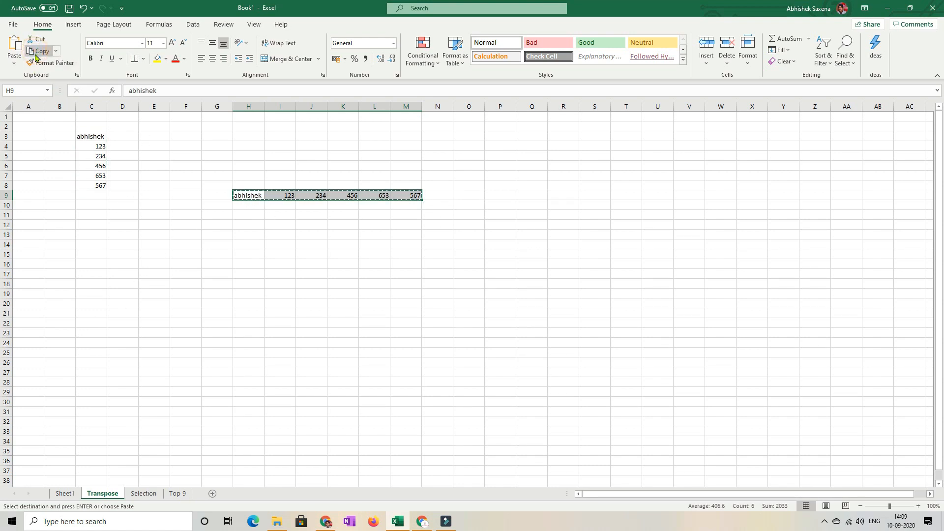
{"action": "left_click", "coordinate": [176, 235]}
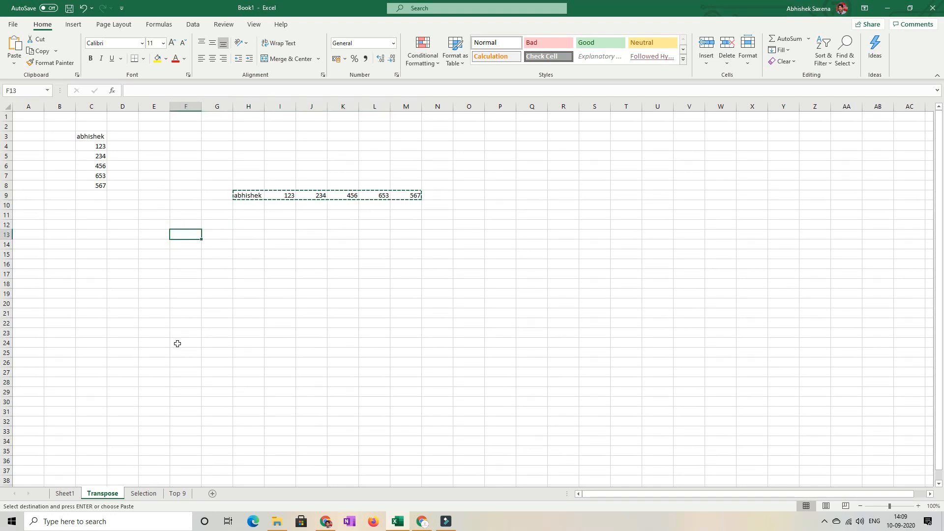
{"action": "left_click", "coordinate": [15, 68]}
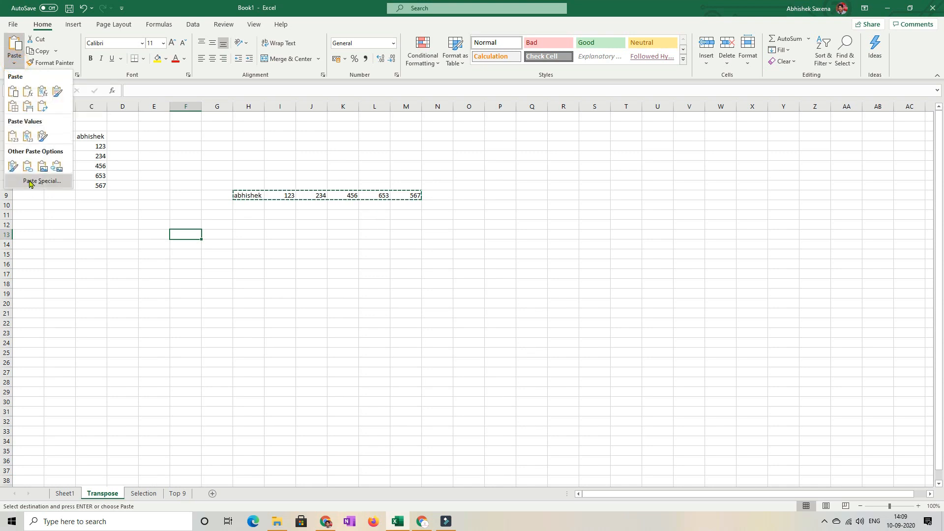
{"action": "left_click", "coordinate": [31, 184]}
{"action": "left_click", "coordinate": [485, 303]}
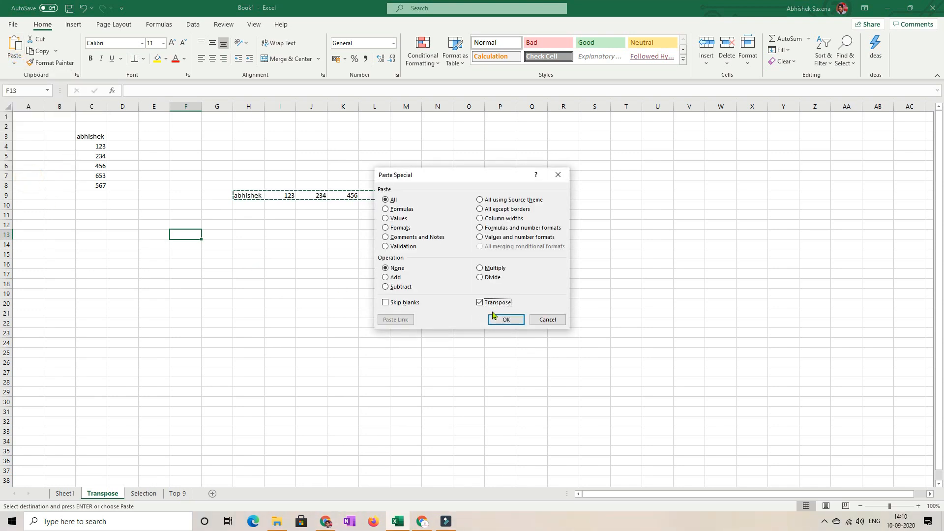
{"action": "left_click", "coordinate": [506, 320]}
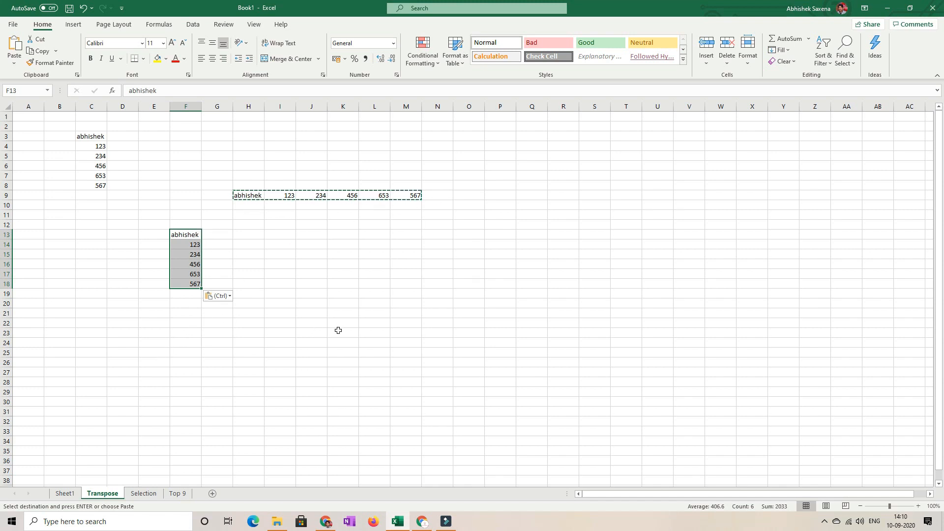
{"action": "left_click", "coordinate": [351, 324]}
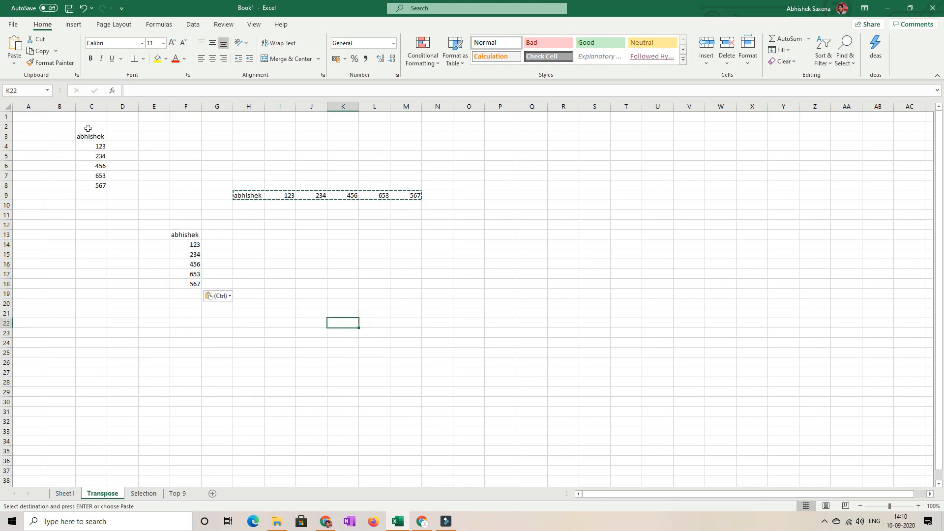
{"action": "left_click_drag", "start_coordinate": [59, 126], "coordinate": [434, 314]}
{"action": "left_click", "coordinate": [339, 378]}
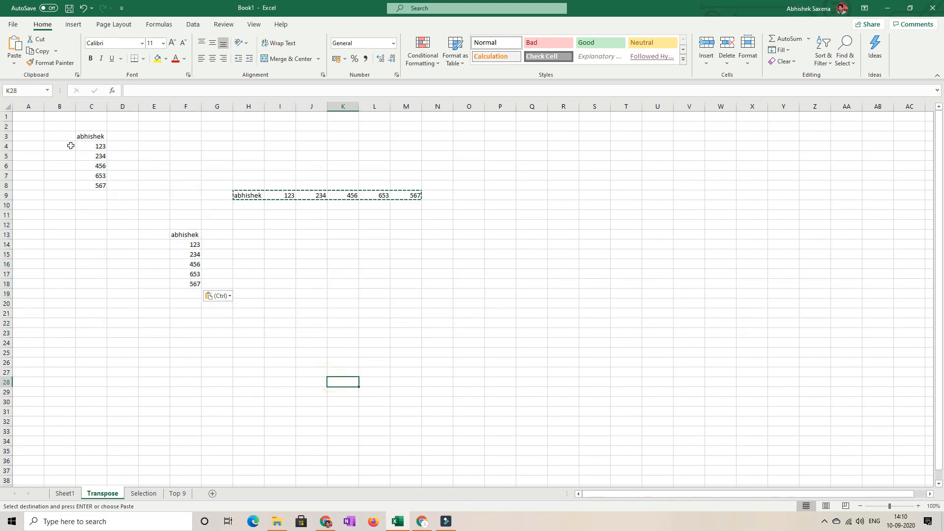
{"action": "left_click_drag", "start_coordinate": [72, 126], "coordinate": [475, 338]}
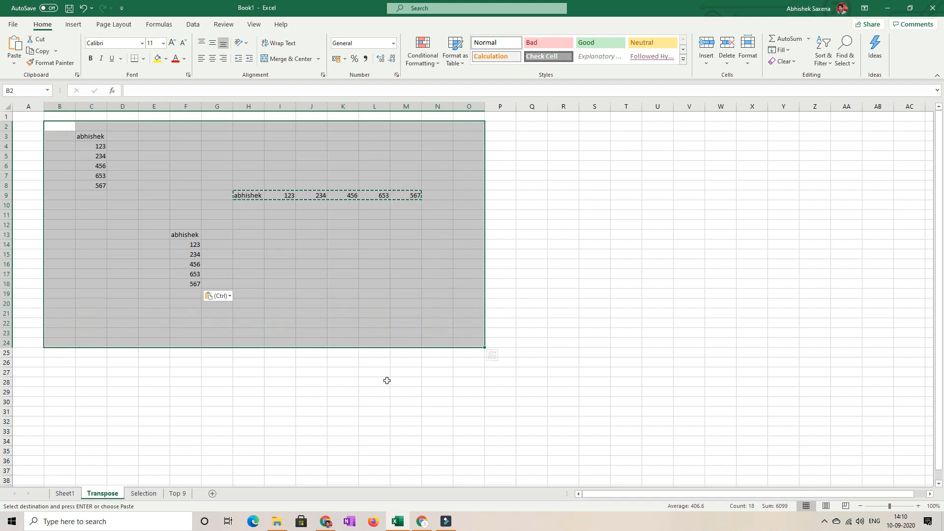
{"action": "left_click", "coordinate": [372, 352]}
{"action": "left_click", "coordinate": [301, 333]}
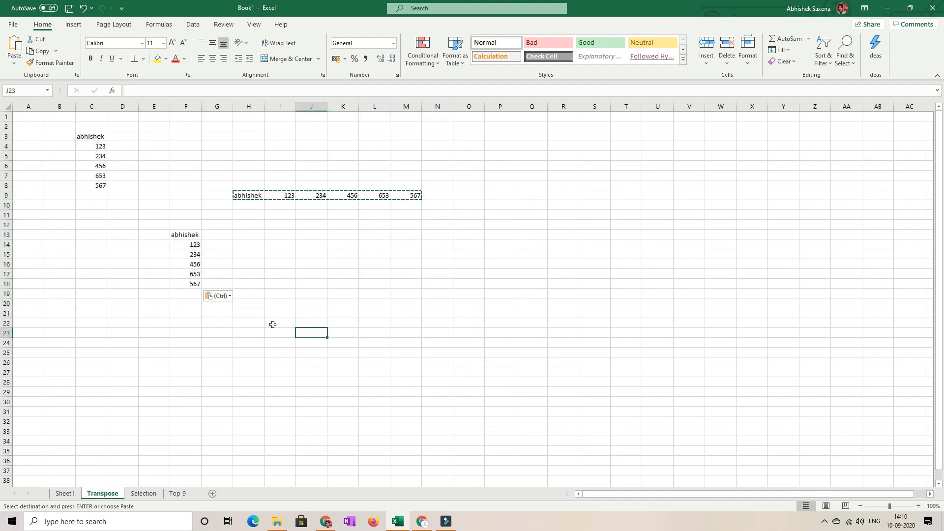
- Open the Selection sheet and look over the extent of its data
{"action": "left_click", "coordinate": [143, 493]}
{"action": "left_click", "coordinate": [347, 285]}
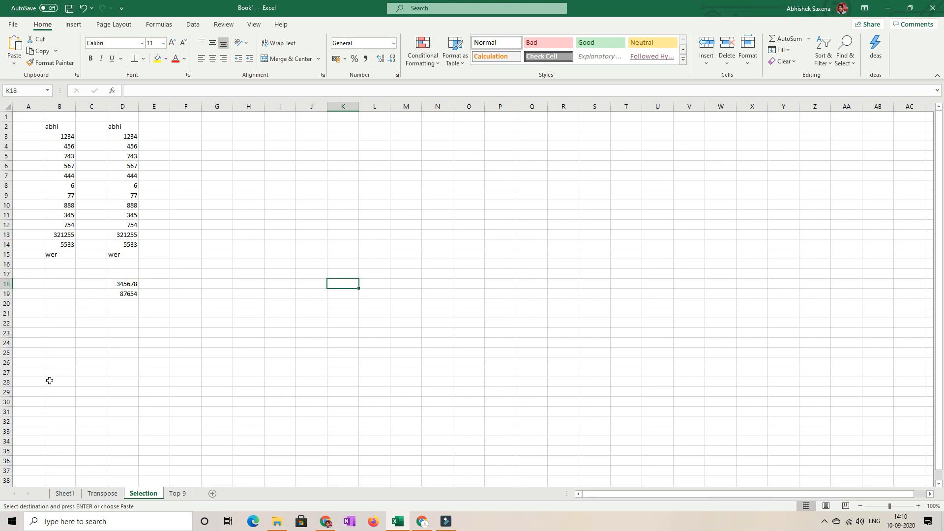
{"action": "scroll", "coordinate": [73, 414], "scroll_direction": "down", "scroll_amount": 20}
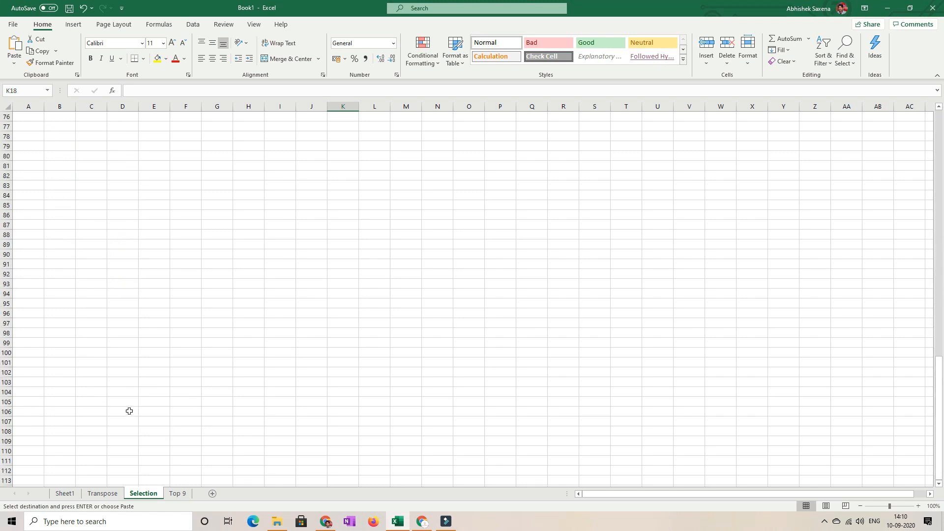
{"action": "scroll", "coordinate": [226, 305], "scroll_direction": "up", "scroll_amount": 9}
{"action": "left_click_drag", "start_coordinate": [938, 381], "coordinate": [940, 156]}
{"action": "left_click", "coordinate": [516, 190]}
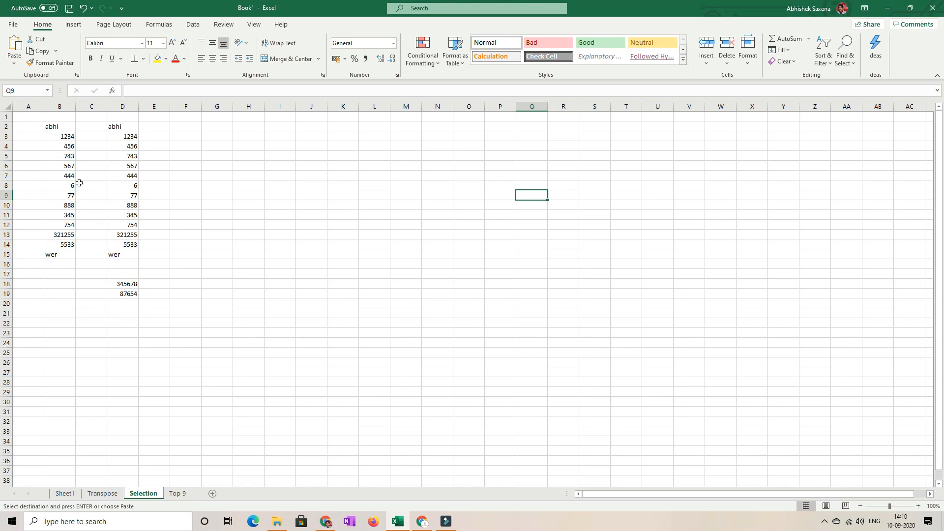
- Select the contiguous column B data downward from B2 to B15, leaving no copy pending
{"action": "left_click", "coordinate": [66, 136]}
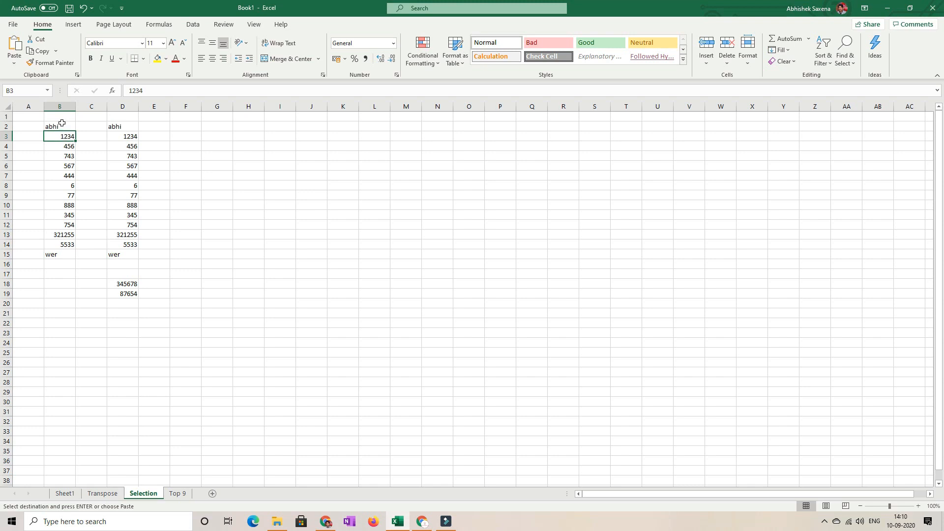
{"action": "left_click", "coordinate": [61, 124]}
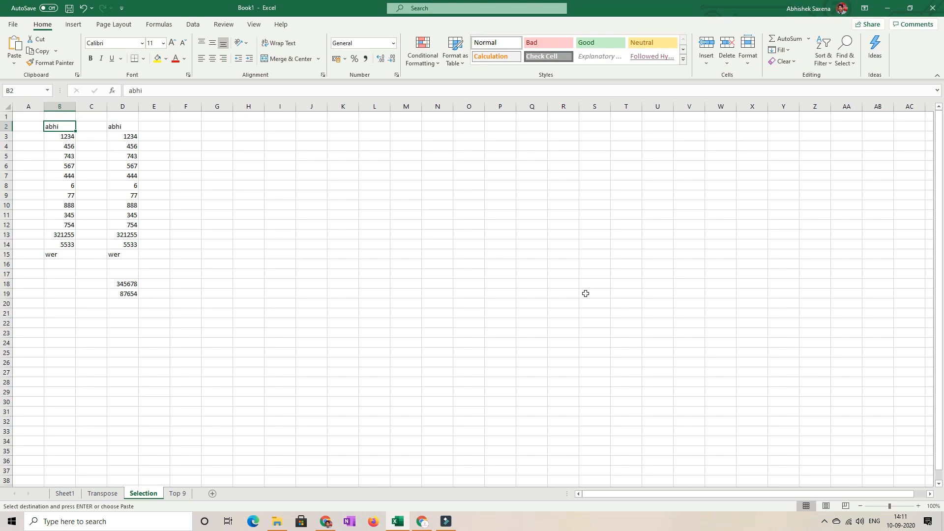
{"action": "key", "text": "ctrl+v"}
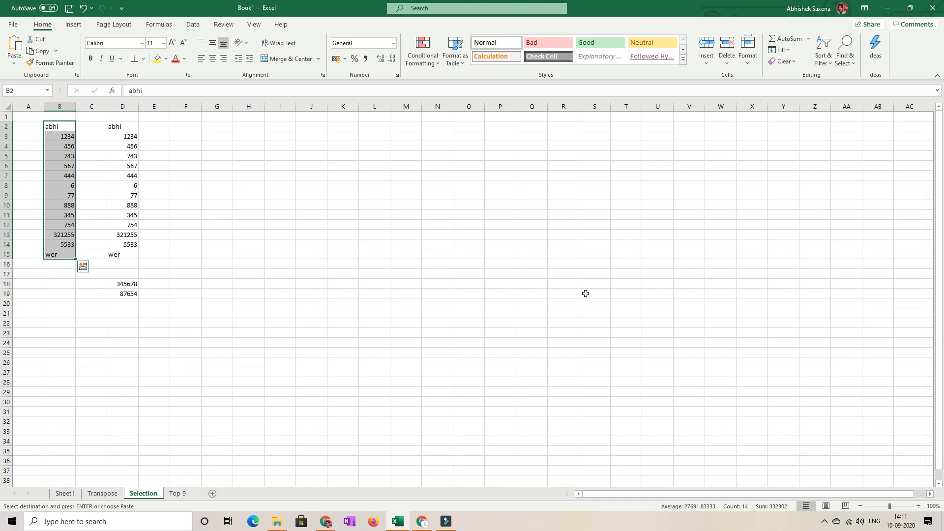
{"action": "key", "text": "ctrl+c"}
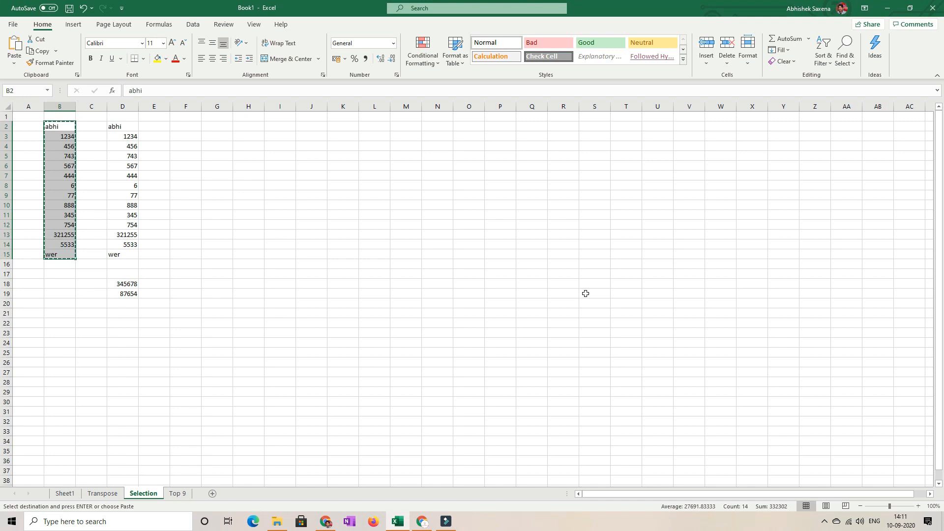
{"action": "key", "text": "Escape"}
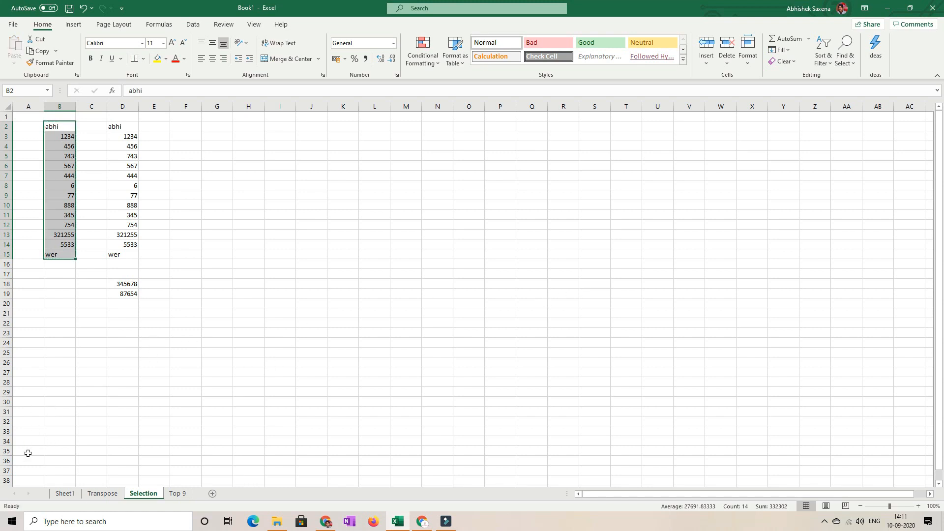
- Select the contiguous column B data upward from its last entry in B15 to B2
{"action": "left_click", "coordinate": [62, 254]}
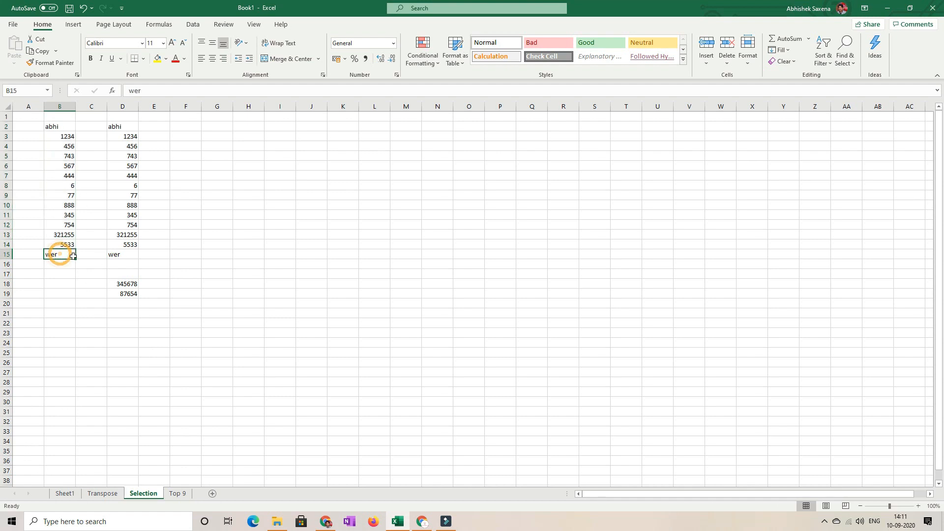
{"action": "left_click", "coordinate": [59, 124]}
{"action": "left_click", "coordinate": [60, 257]}
{"action": "left_click", "coordinate": [55, 255]}
{"action": "key", "text": "ctrl+shift+Up"}
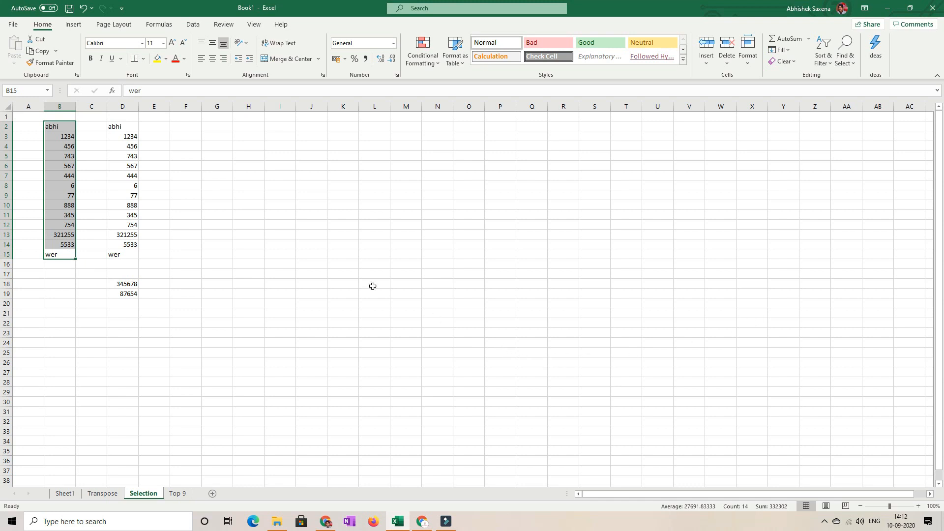
- Select the upper block of column D data, cells D2:D15
{"action": "left_click", "coordinate": [335, 266]}
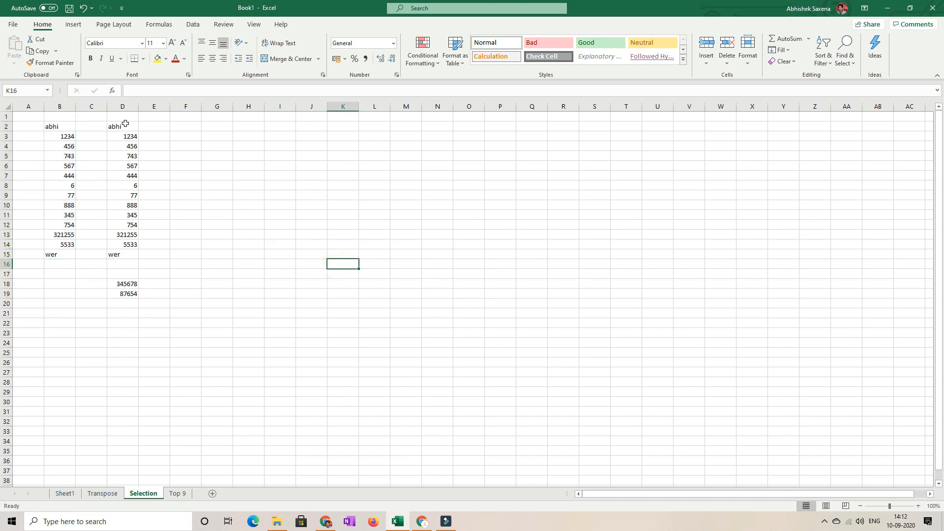
{"action": "left_click_drag", "start_coordinate": [126, 125], "coordinate": [123, 254]}
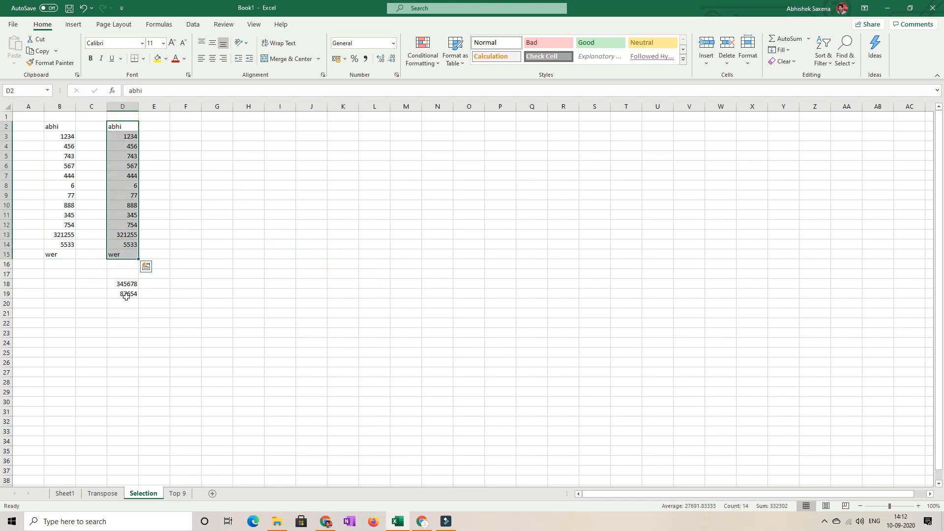
- Examine the blank cells D16 and D17 that split column D, then highlight the lower block D18:D19
{"action": "left_click", "coordinate": [124, 264]}
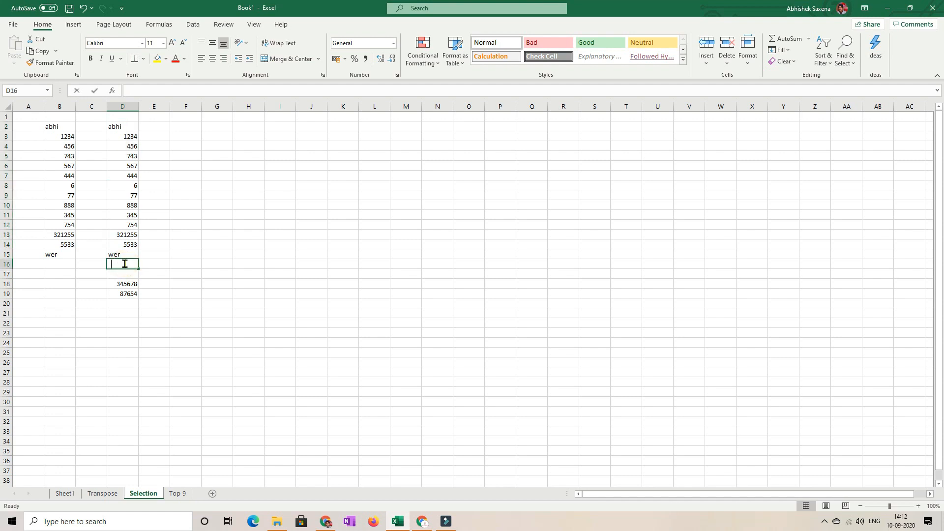
{"action": "double_click", "coordinate": [124, 263]}
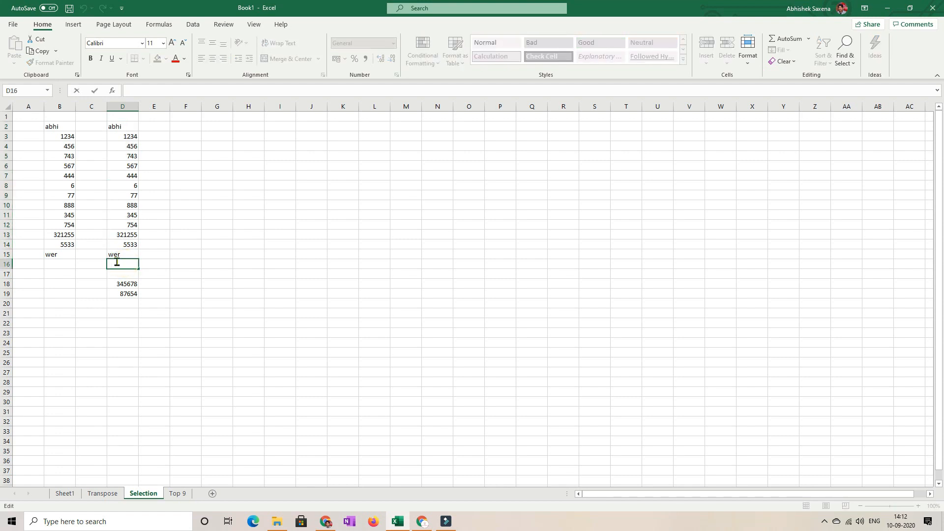
{"action": "left_click", "coordinate": [231, 251]}
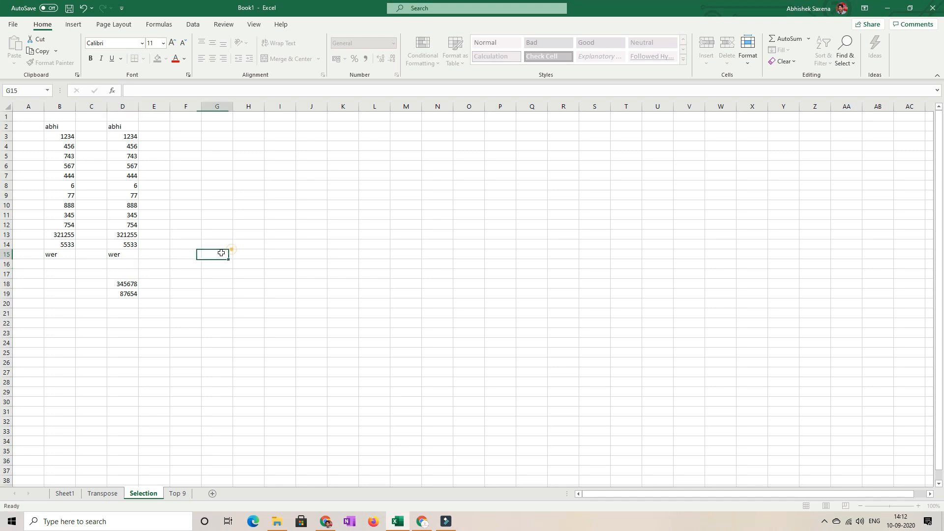
{"action": "left_click", "coordinate": [118, 268]}
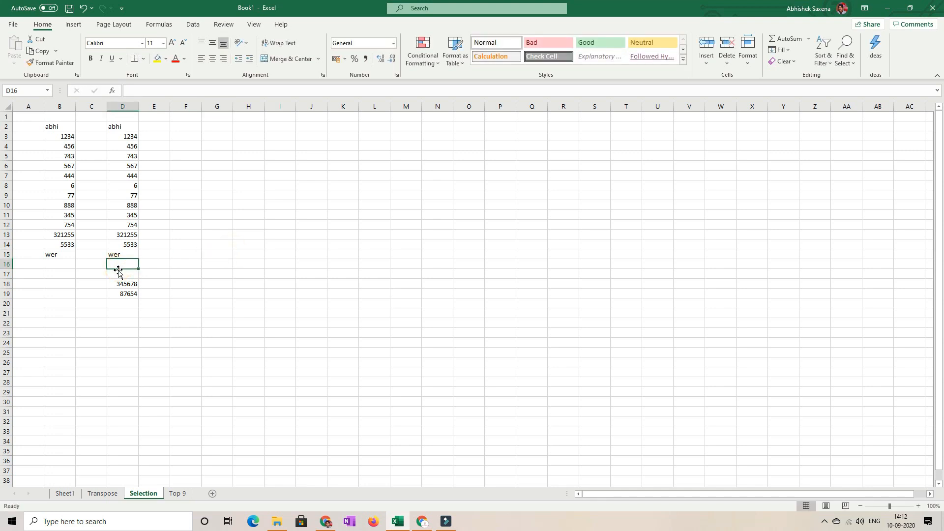
{"action": "double_click", "coordinate": [120, 273]}
{"action": "left_click", "coordinate": [159, 277]}
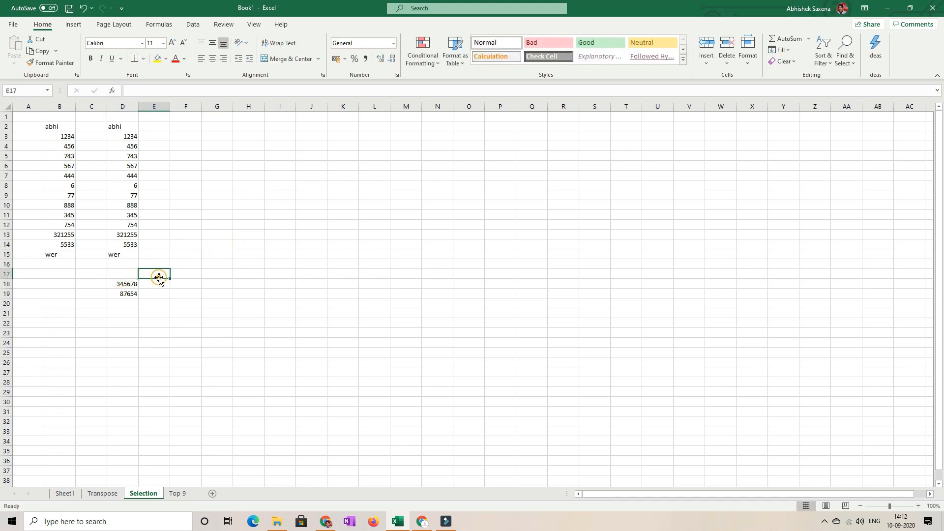
{"action": "left_click", "coordinate": [124, 276]}
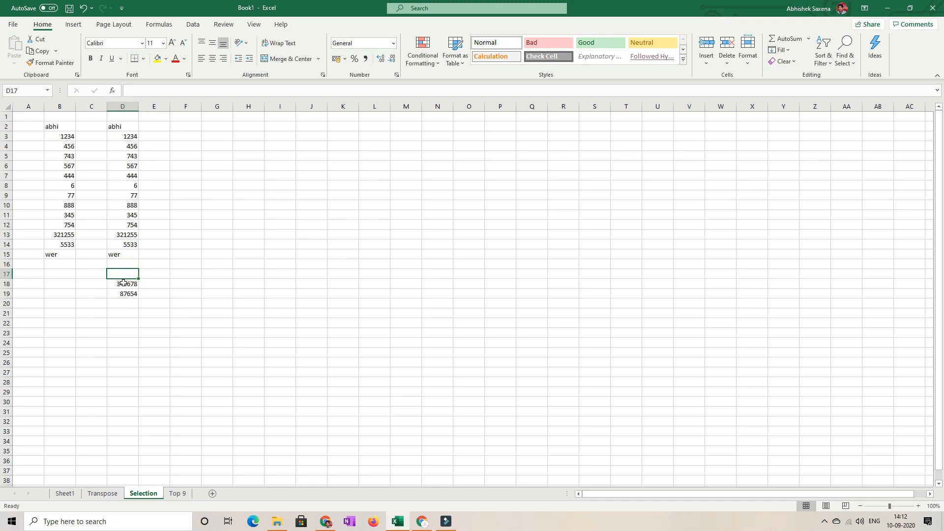
{"action": "left_click_drag", "start_coordinate": [123, 284], "coordinate": [124, 294]}
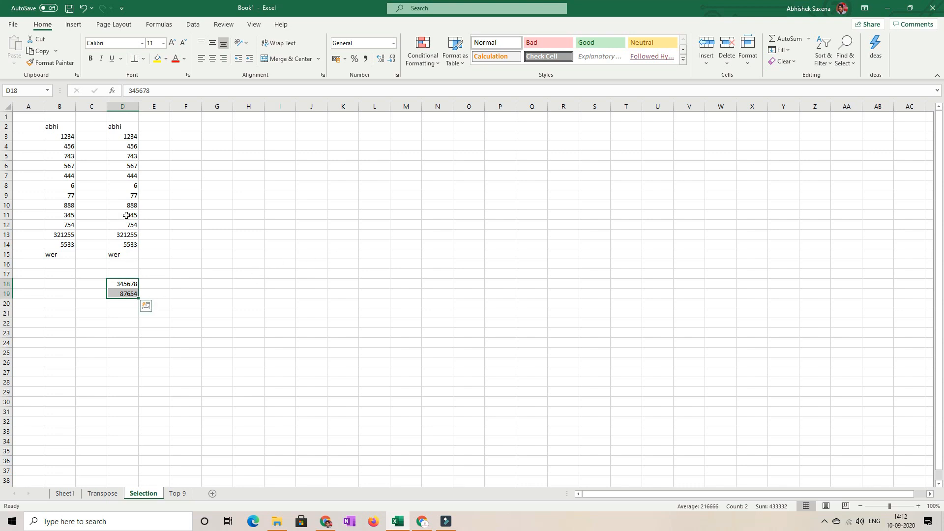
- Copy the values in D11:D12 into D20:D21 below the lower column D block, leaving no copy pending
{"action": "left_click_drag", "start_coordinate": [127, 215], "coordinate": [126, 226]}
{"action": "key", "text": "ctrl+c"}
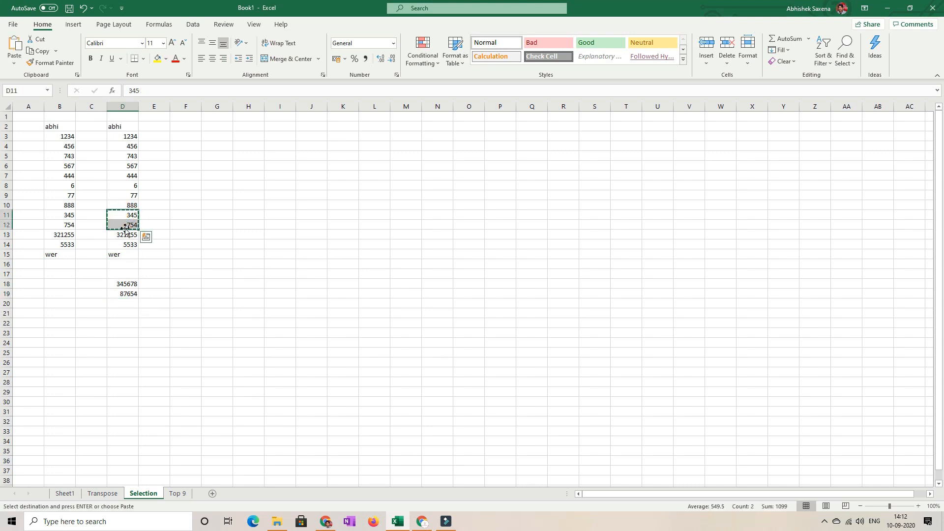
{"action": "left_click", "coordinate": [126, 303]}
{"action": "key", "text": "ctrl+v"}
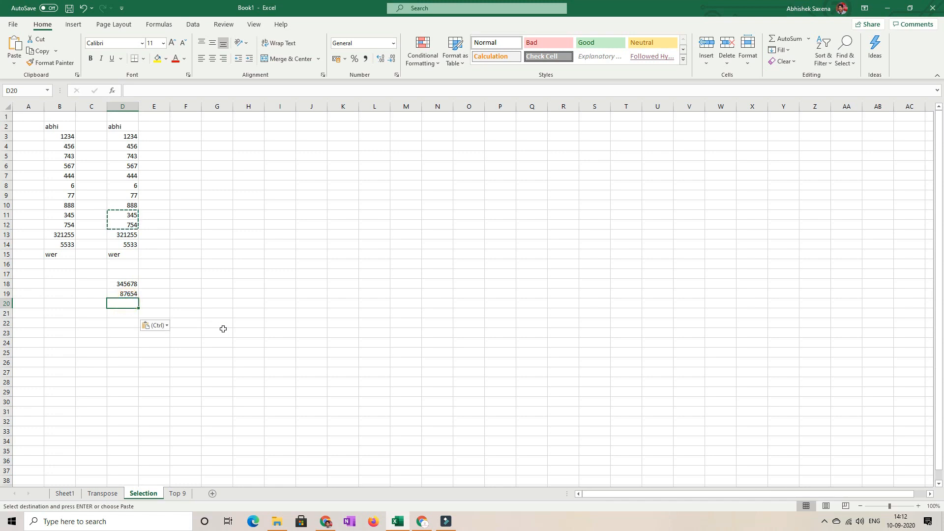
{"action": "left_click", "coordinate": [249, 273]}
{"action": "left_click", "coordinate": [279, 264]}
{"action": "left_click", "coordinate": [127, 126]}
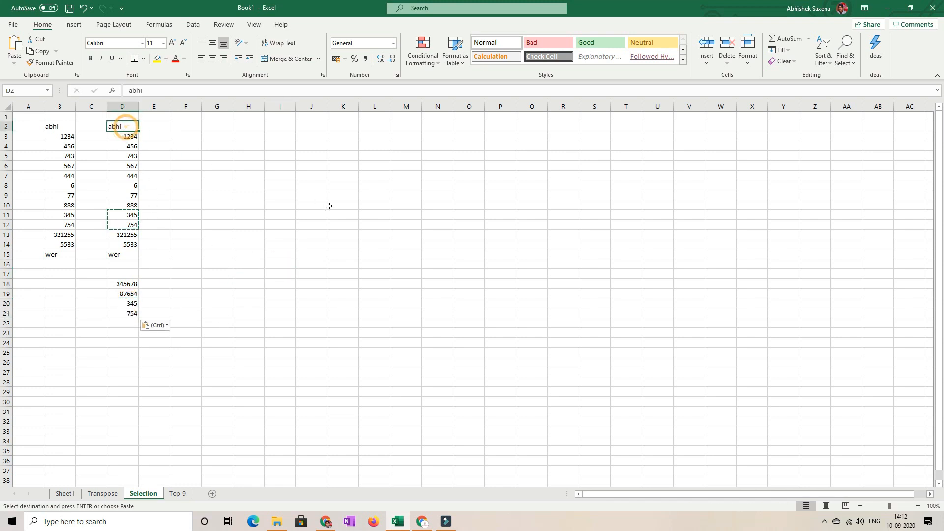
{"action": "key", "text": "Escape"}
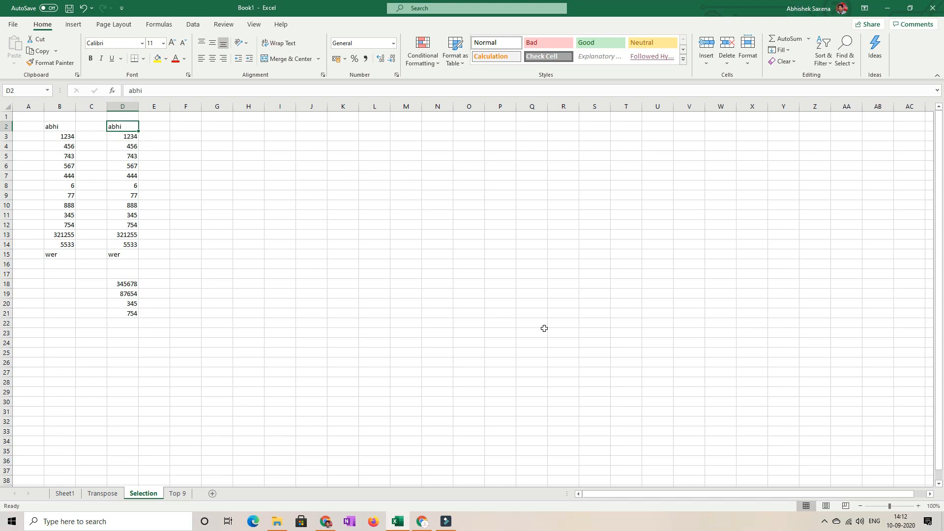
- Select column D downward from D2 to its last entry in D21, extending the selection across the blank cells D16:D17
{"action": "key", "text": "ctrl+shift+Down"}
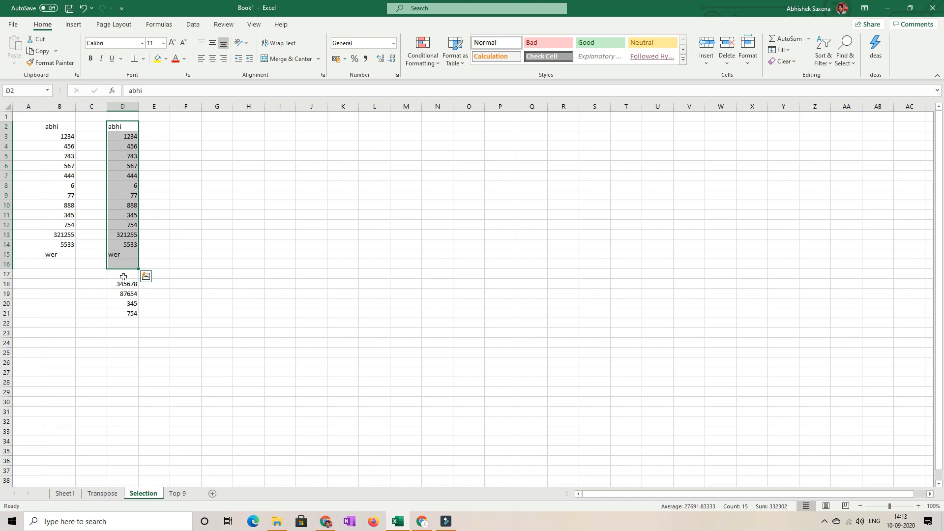
{"action": "left_click", "coordinate": [124, 277]}
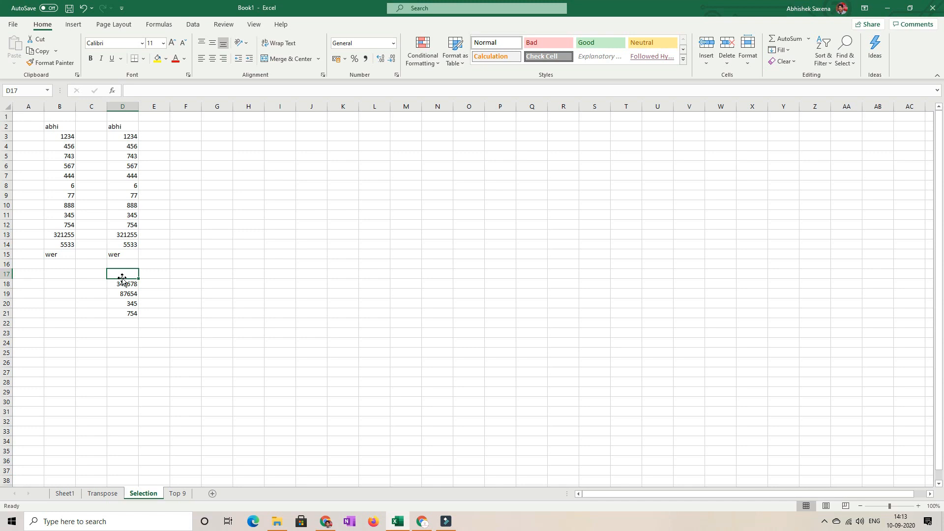
{"action": "left_click", "coordinate": [126, 313]}
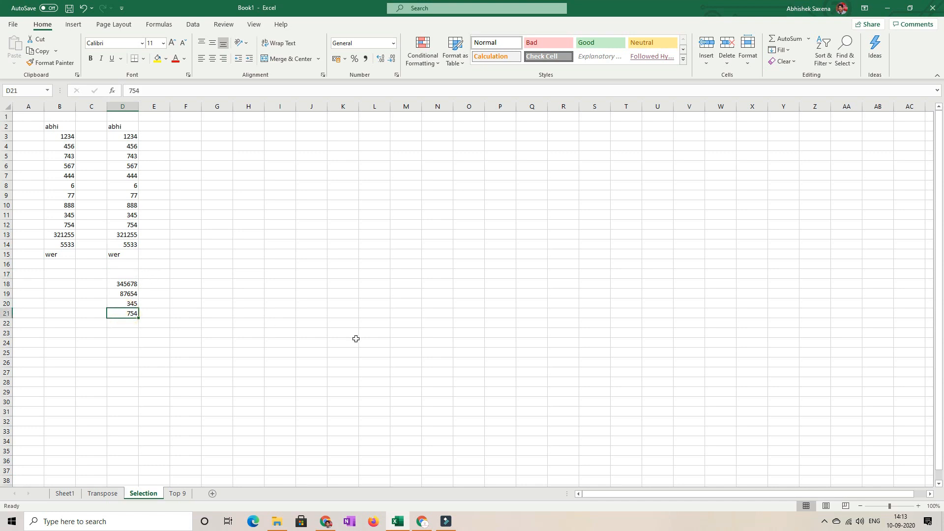
{"action": "left_click", "coordinate": [127, 124]}
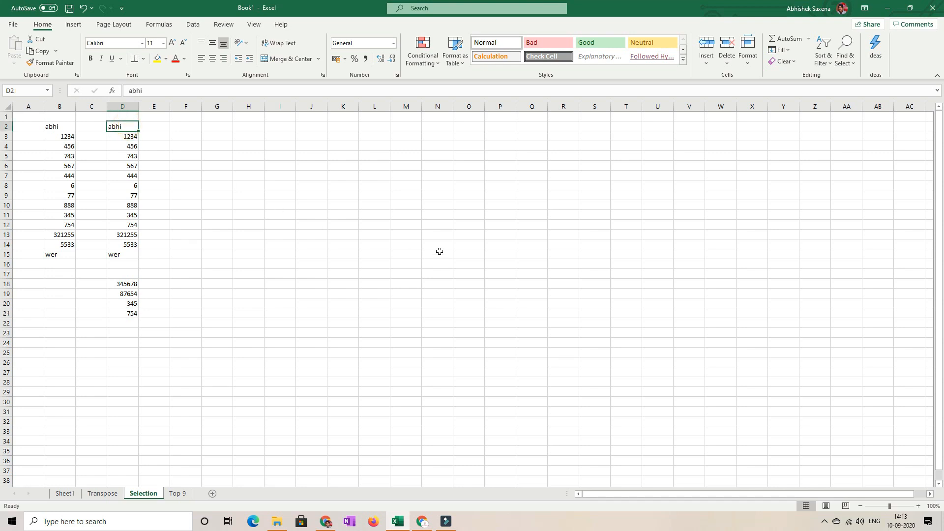
{"action": "key", "text": "shift+Down"}
{"action": "key", "text": "shift+Down"}
{"action": "key", "text": "shift+Down"}
{"action": "key", "text": "shift+Down"}
{"action": "key", "text": "shift+Down"}
{"action": "key", "text": "shift+Down"}
{"action": "key", "text": "shift+Down"}
{"action": "key", "text": "shift+Down"}
{"action": "key", "text": "shift+Down"}
{"action": "key", "text": "shift+Down"}
{"action": "key", "text": "shift+Down"}
{"action": "key", "text": "shift+Down"}
{"action": "key", "text": "shift+Down"}
{"action": "key", "text": "shift+Down"}
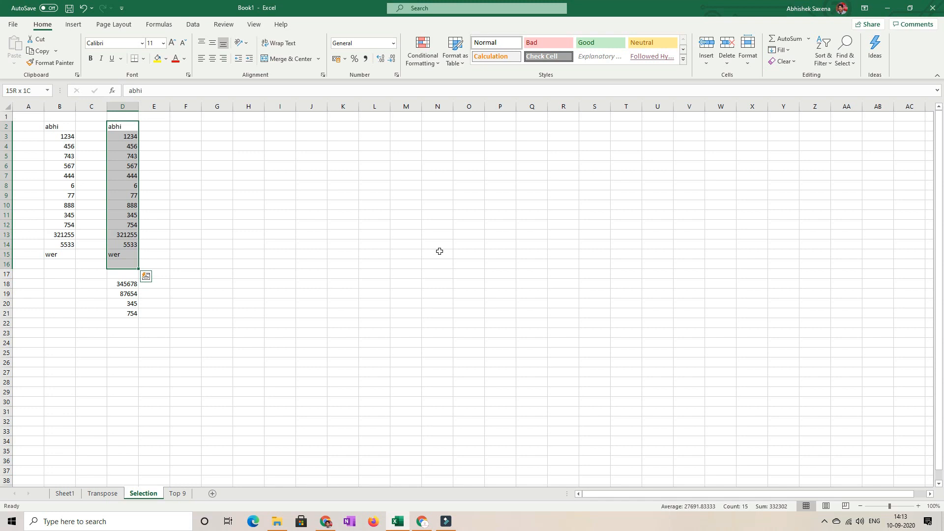
{"action": "key", "text": "shift+Down"}
{"action": "key", "text": "shift+Down"}
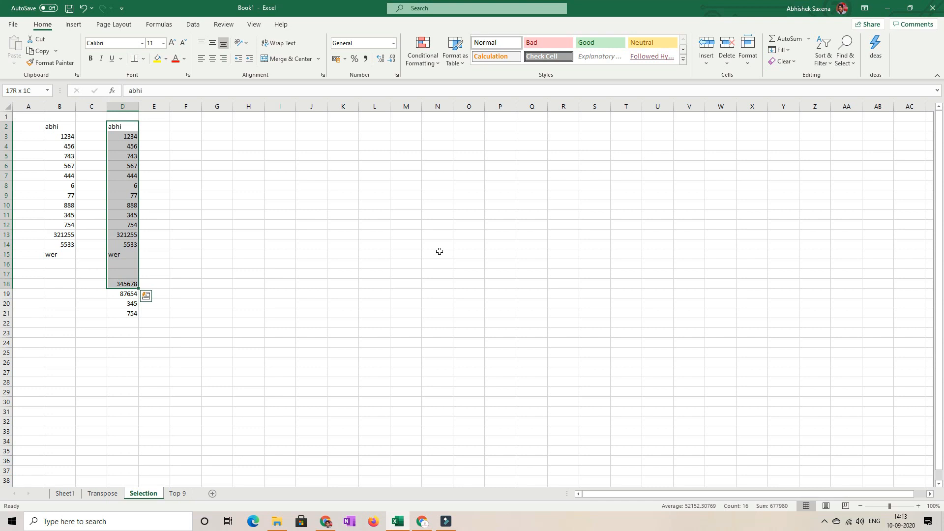
{"action": "key", "text": "ctrl+shift+Down"}
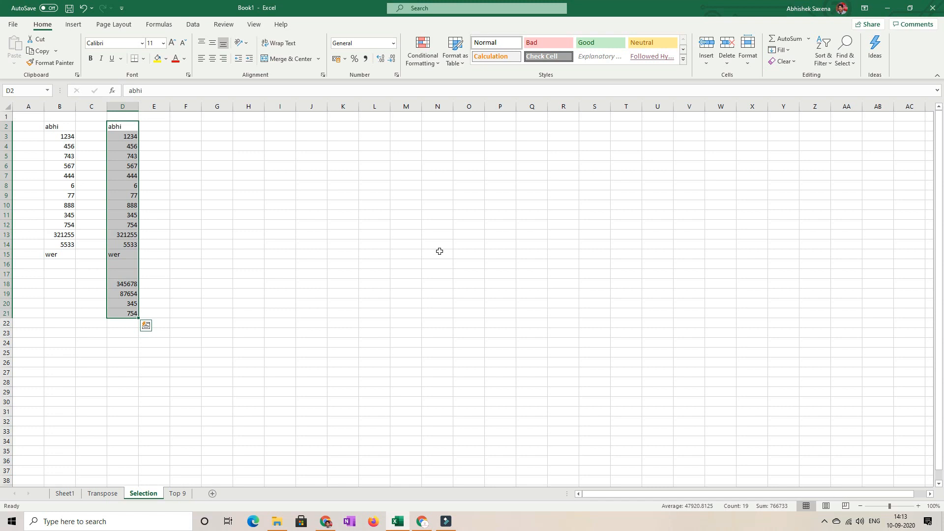
- Select column D upward from its last entry in D21 to D2, extending the selection across the blank cells
{"action": "left_click", "coordinate": [131, 315]}
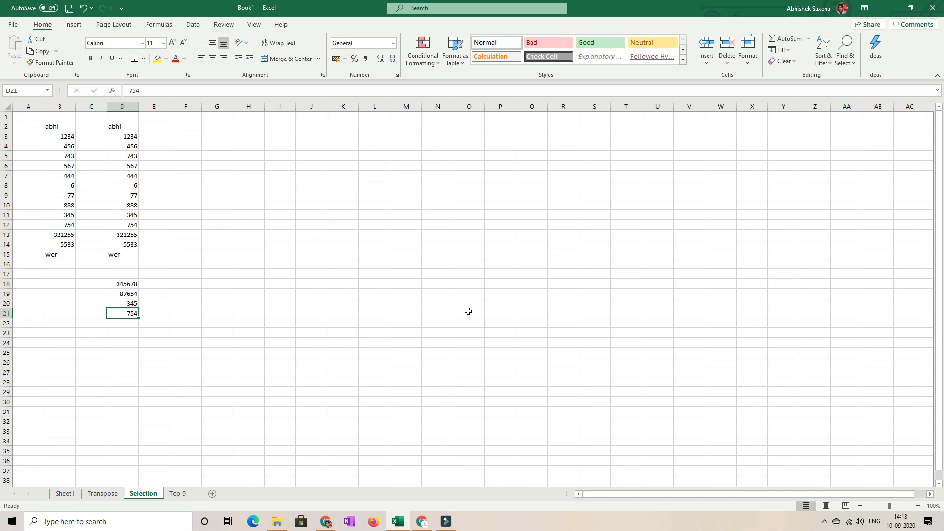
{"action": "key", "text": "shift+Up"}
{"action": "key", "text": "shift+Up"}
{"action": "key", "text": "shift+Up"}
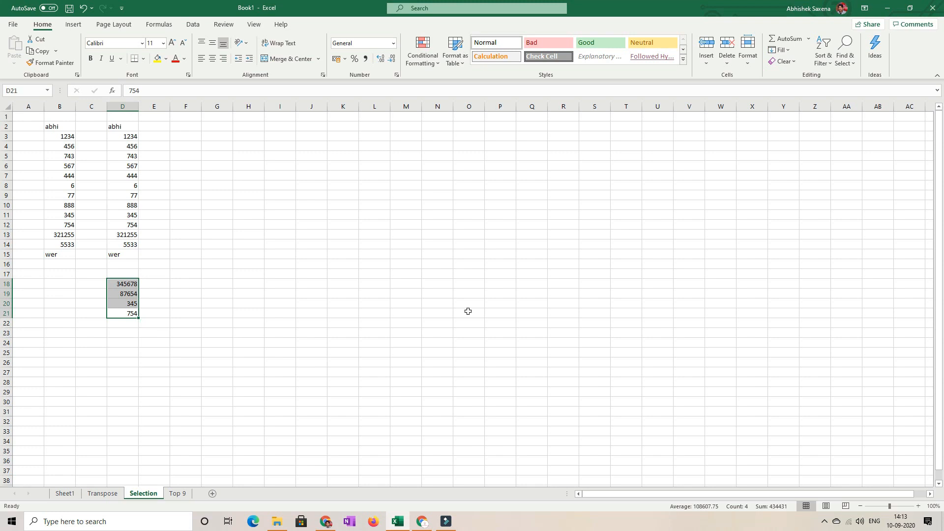
{"action": "key", "text": "shift+Up"}
{"action": "key", "text": "shift+Up"}
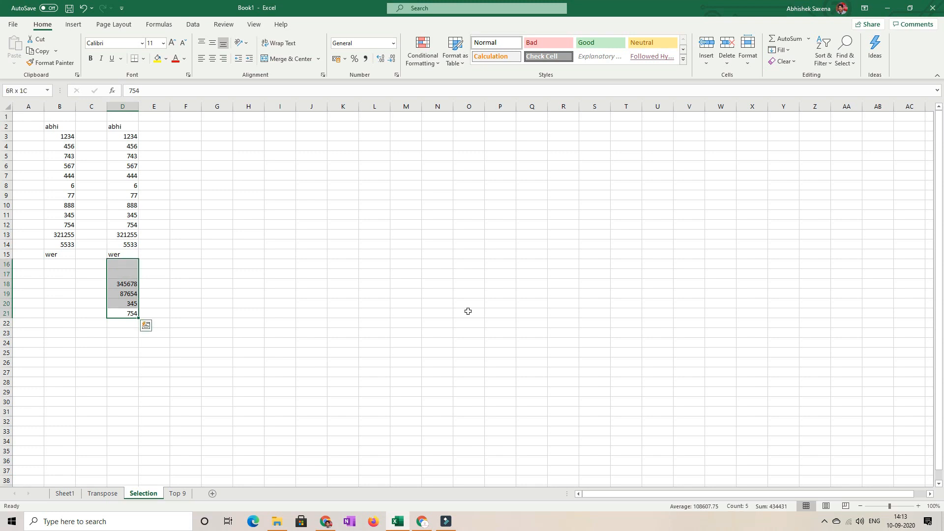
{"action": "key", "text": "ctrl+shift+Up"}
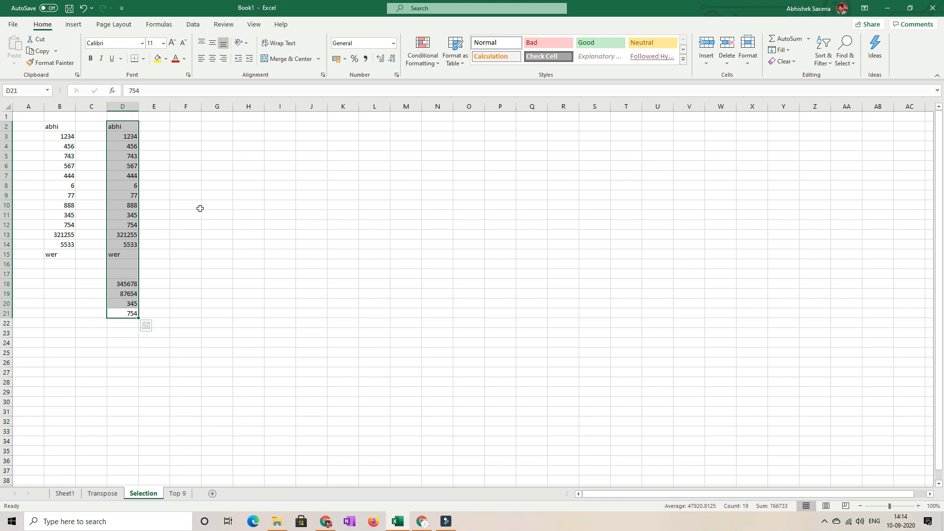
- Copy the column D range D2:D21 and paste it transposed as a row starting at F3
{"action": "left_click_drag", "start_coordinate": [124, 125], "coordinate": [127, 250]}
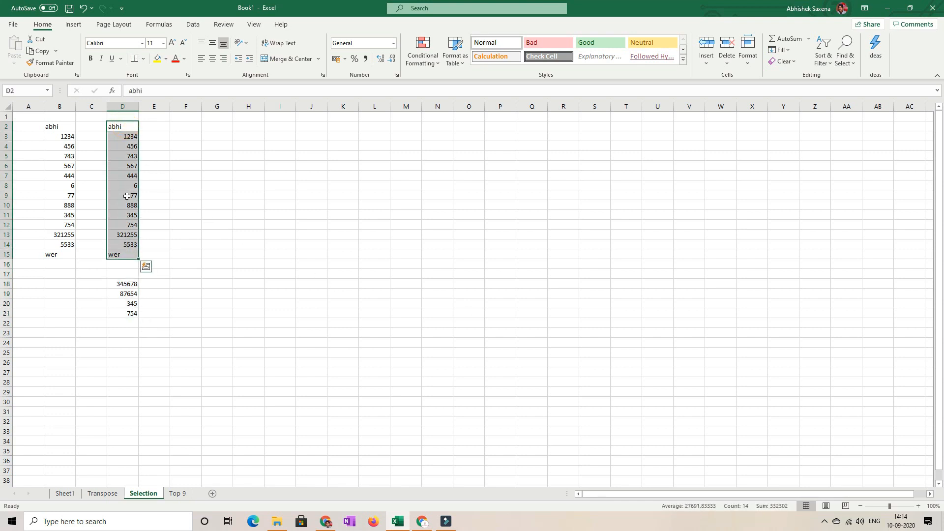
{"action": "left_click_drag", "start_coordinate": [128, 126], "coordinate": [130, 313]}
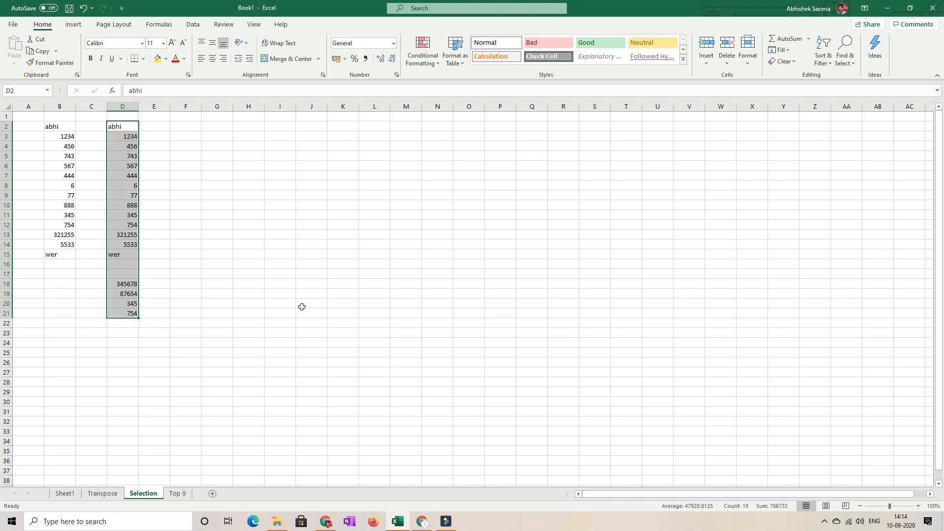
{"action": "key", "text": "ctrl+c"}
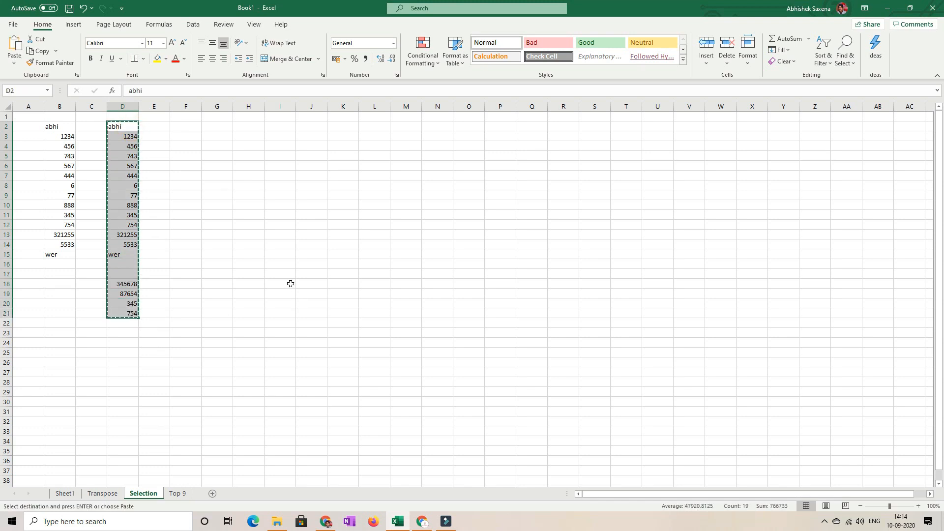
{"action": "left_click", "coordinate": [186, 135]}
{"action": "left_click", "coordinate": [16, 63]}
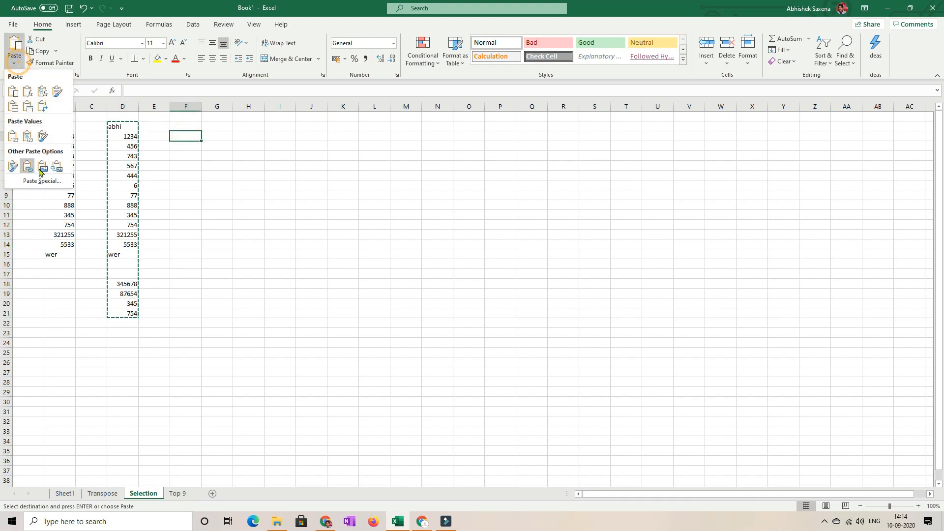
{"action": "left_click", "coordinate": [34, 184]}
{"action": "left_click", "coordinate": [478, 301]}
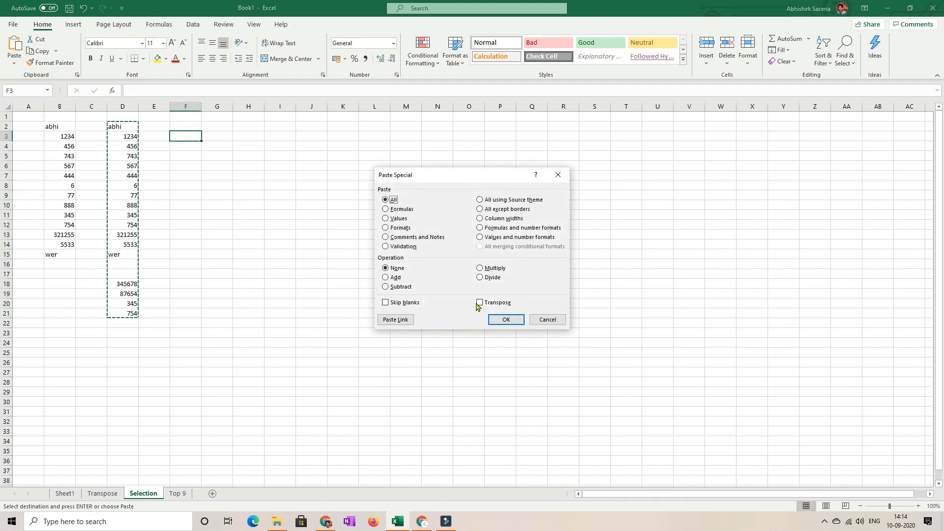
{"action": "left_click", "coordinate": [505, 318]}
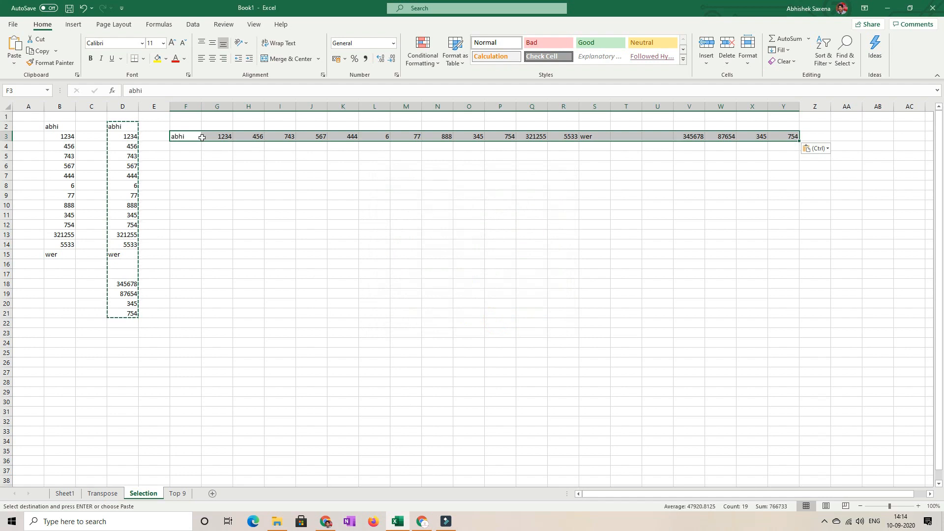
- Clear the pending copy and select the transposed row rightward from F3 to Y3, including its blank cells
{"action": "left_click", "coordinate": [181, 137]}
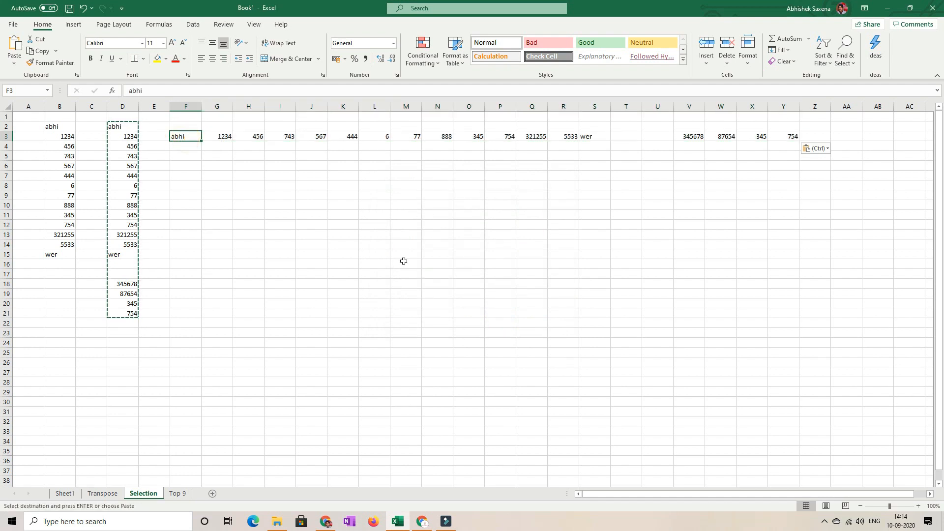
{"action": "key", "text": "Escape"}
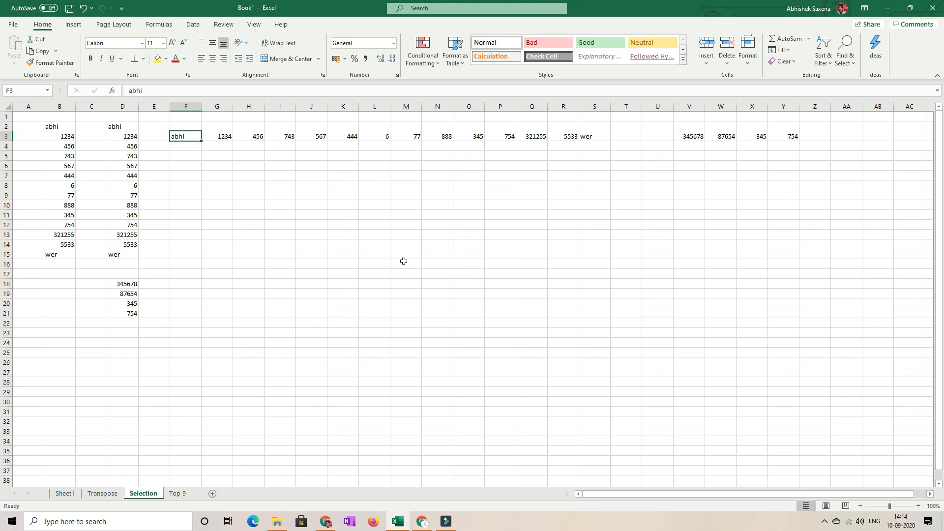
{"action": "key", "text": "ctrl+shift+Right"}
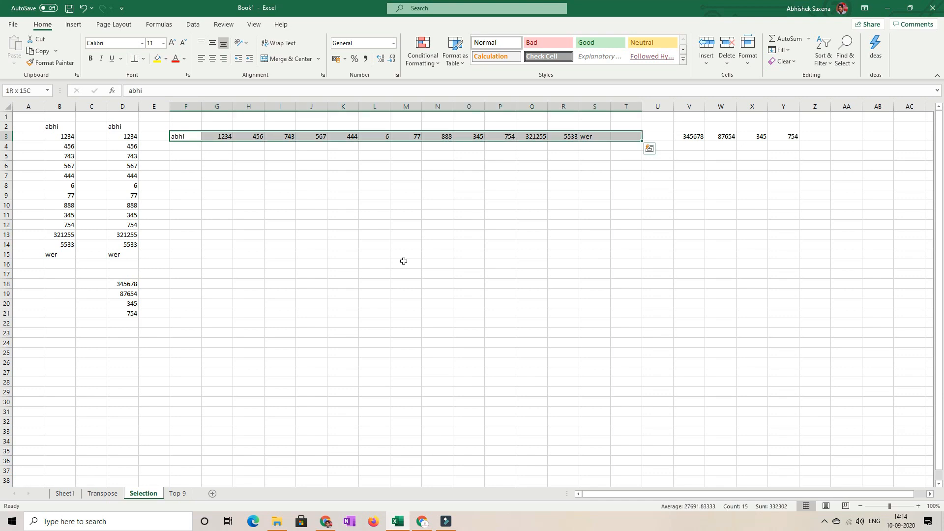
{"action": "key", "text": "ctrl+shift+Right"}
{"action": "key", "text": "ctrl+shift+Right"}
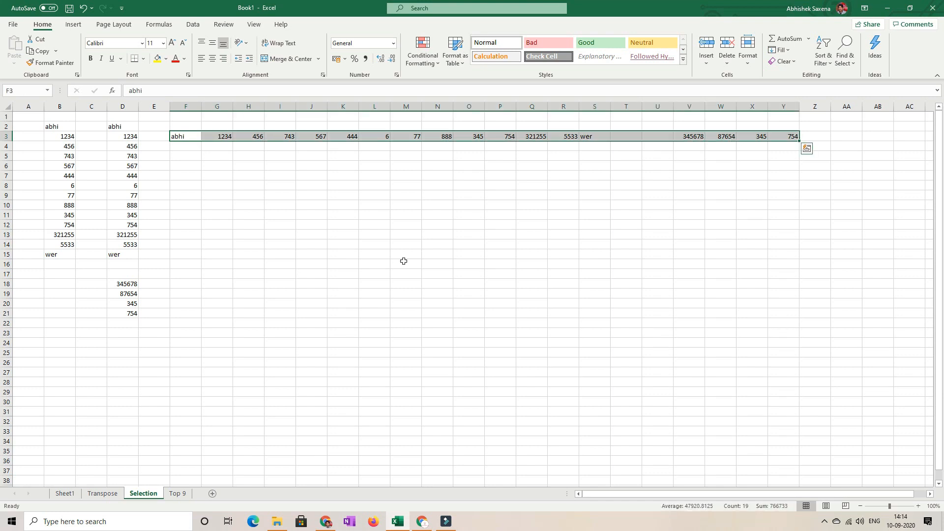
- Select the transposed row leftward from its last entry in Y3 to F3, then clear the selection
{"action": "left_click", "coordinate": [783, 137]}
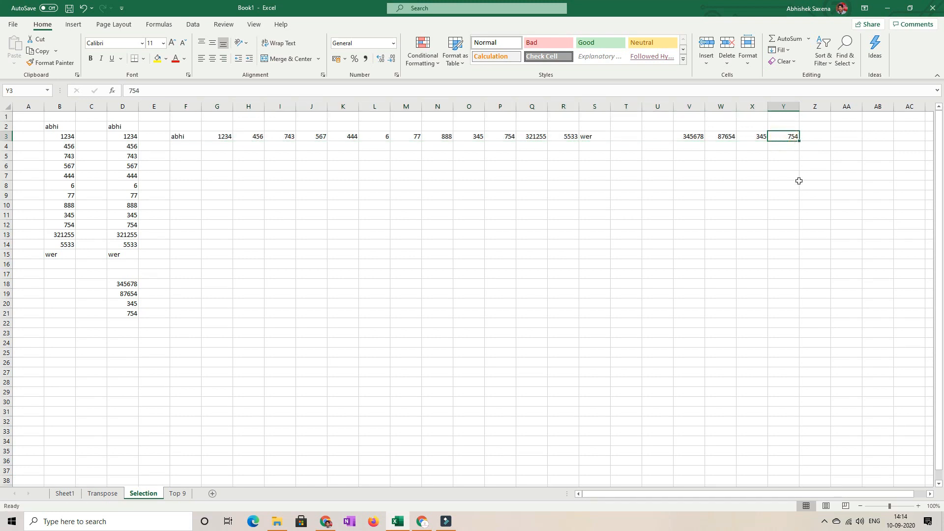
{"action": "key", "text": "ctrl+shift+Left"}
{"action": "key", "text": "ctrl+shift+Left"}
{"action": "key", "text": "ctrl+shift+Left"}
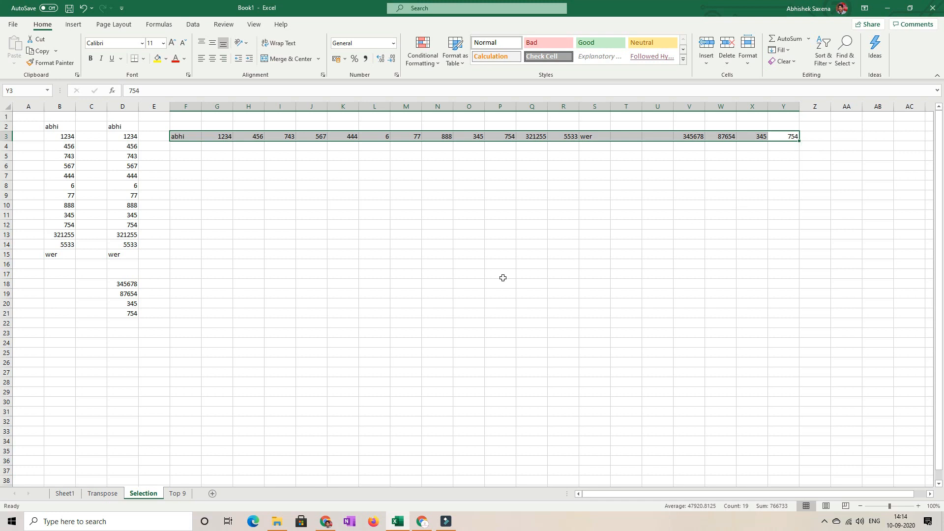
{"action": "left_click", "coordinate": [302, 280]}
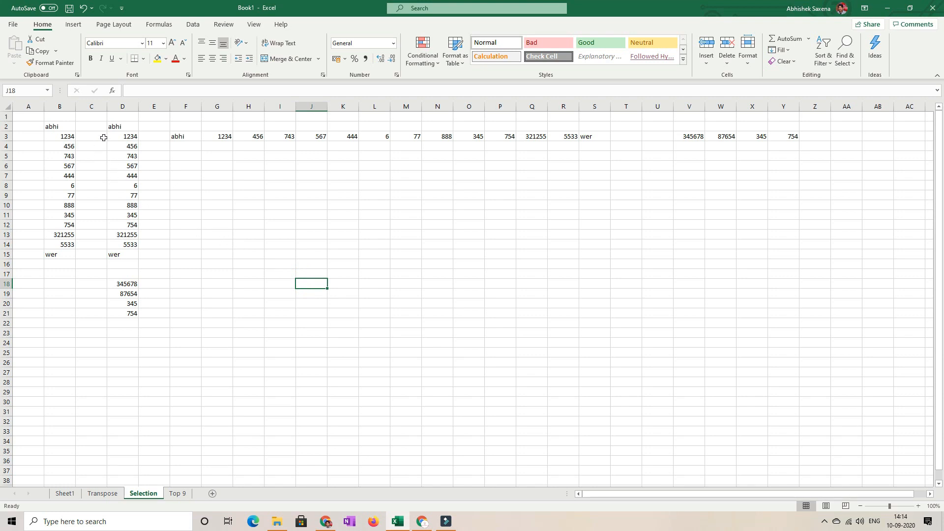
- Highlight the column D data, the column B data and the block B2:E15 in turn, clearing each selection
{"action": "left_click_drag", "start_coordinate": [117, 127], "coordinate": [142, 335]}
{"action": "left_click", "coordinate": [364, 252]}
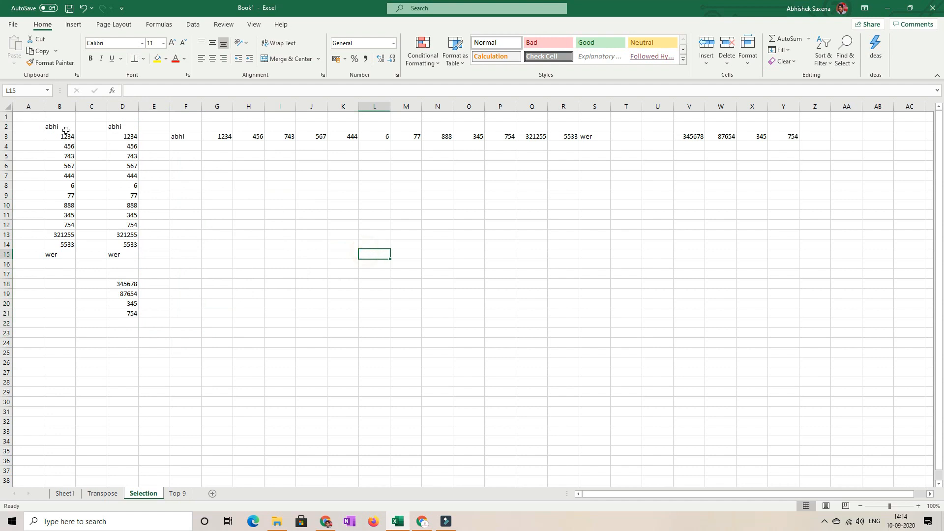
{"action": "left_click_drag", "start_coordinate": [65, 131], "coordinate": [69, 226]}
{"action": "left_click", "coordinate": [324, 233]}
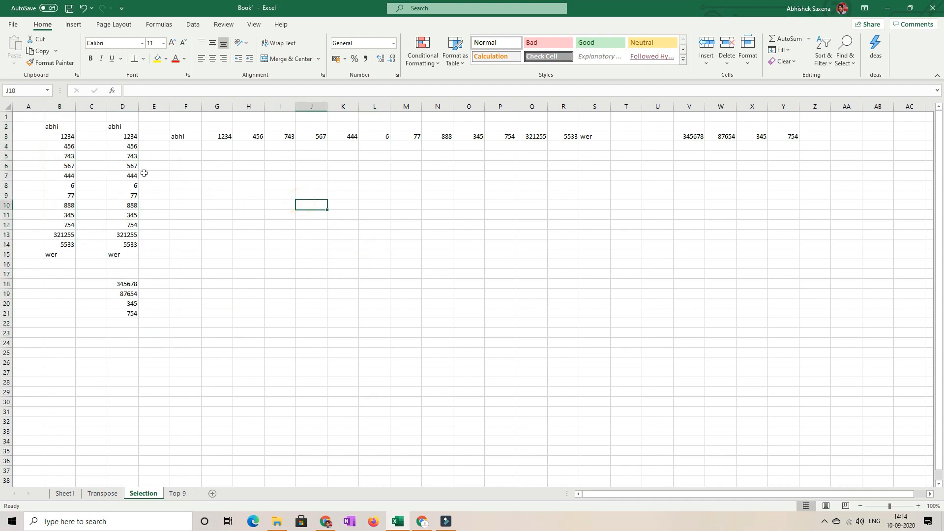
{"action": "left_click_drag", "start_coordinate": [59, 123], "coordinate": [154, 252]}
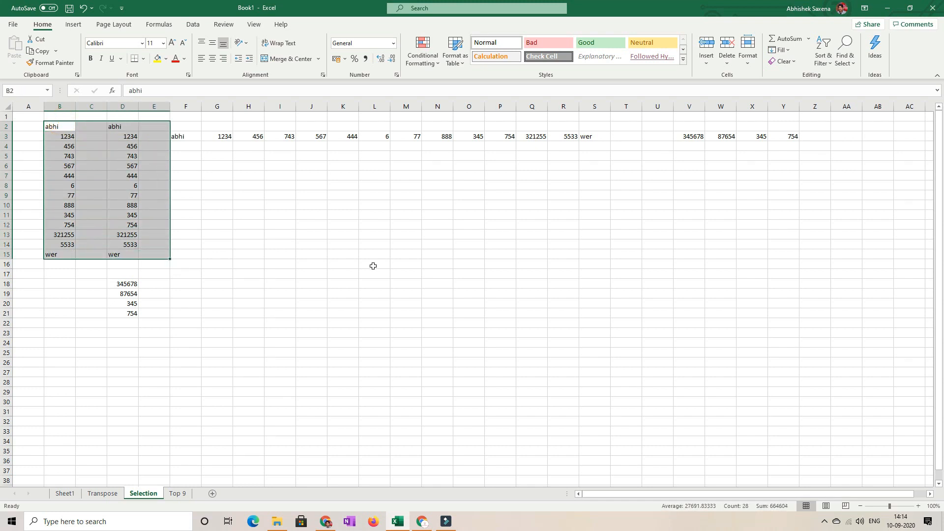
{"action": "left_click", "coordinate": [433, 251]}
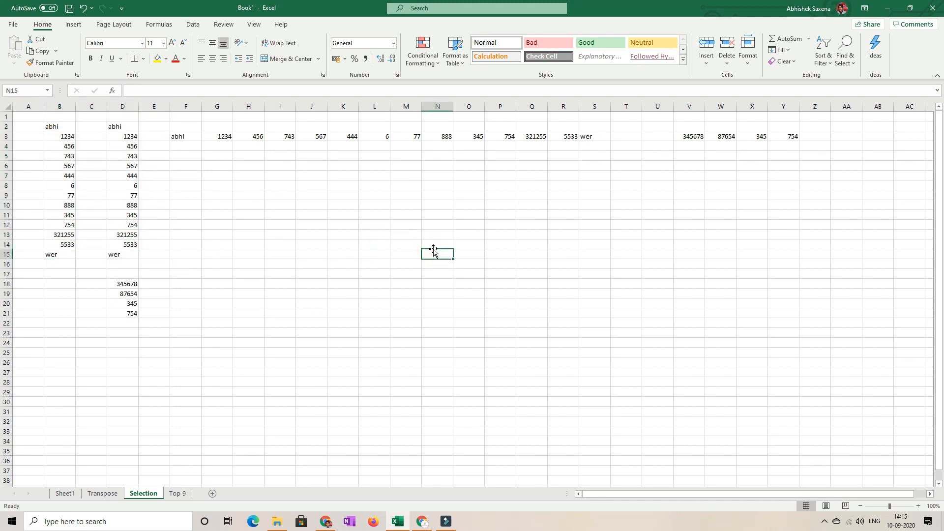